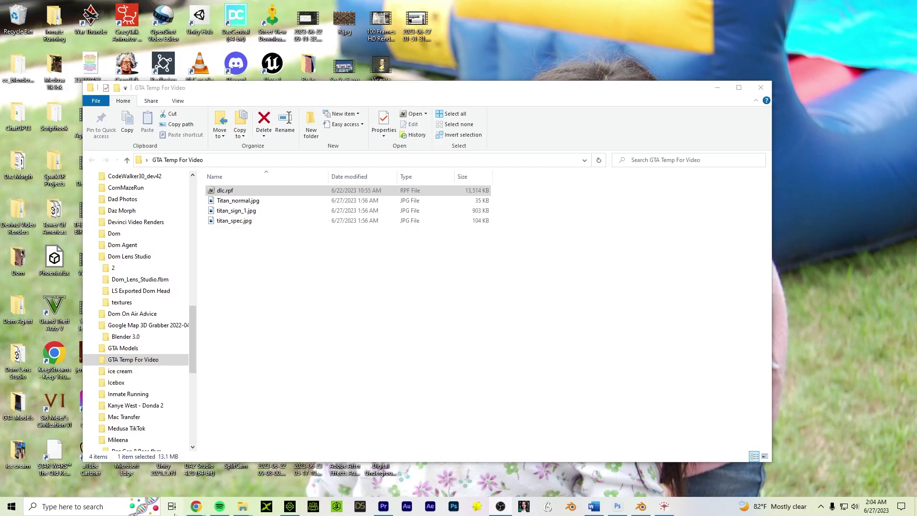
Bring Chrome forward on the 'Export 3D Models From GTA V To FBX' tab and scroll up to its player.
mouse_move(195, 506)
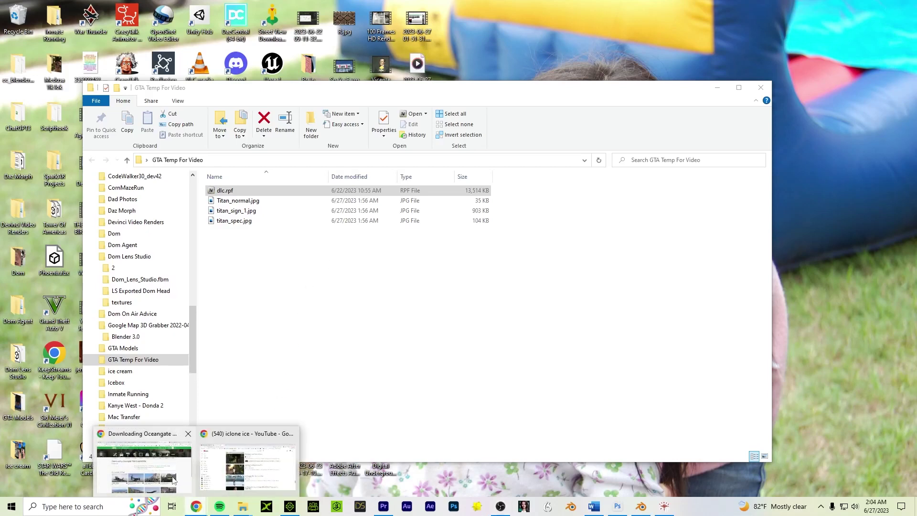
click(196, 438)
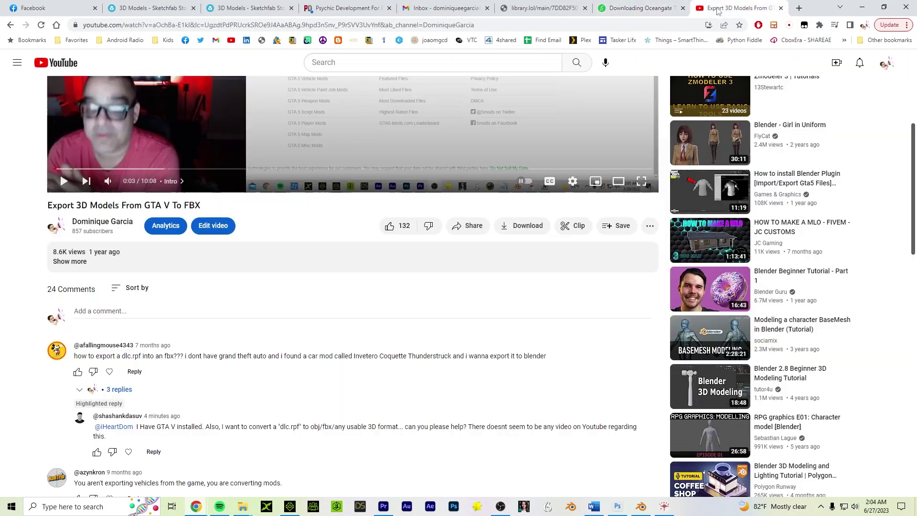
click(735, 7)
scroll(114, 333, up, 1)
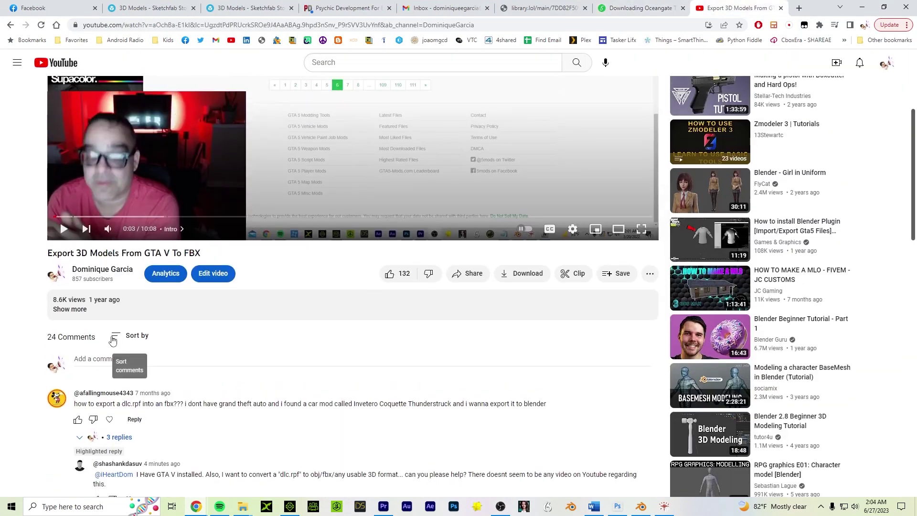
scroll(113, 340, up, 2)
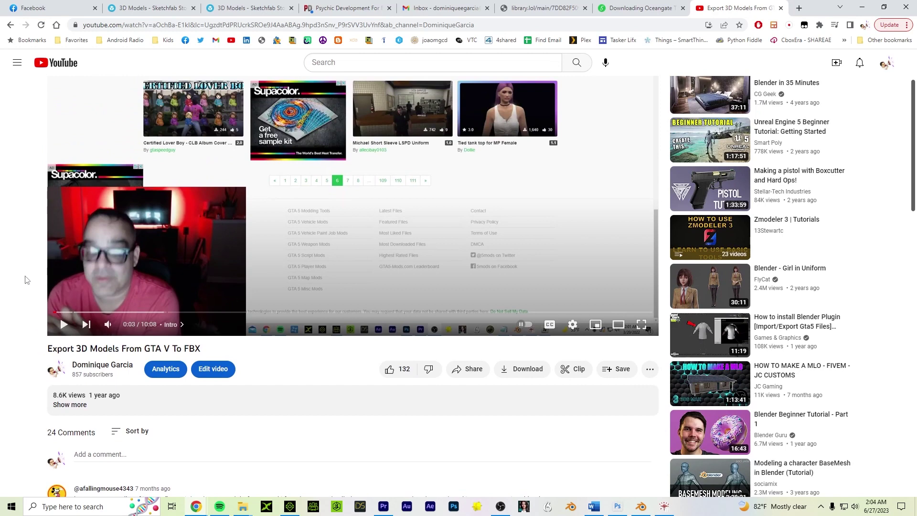
scroll(27, 286, up, 2)
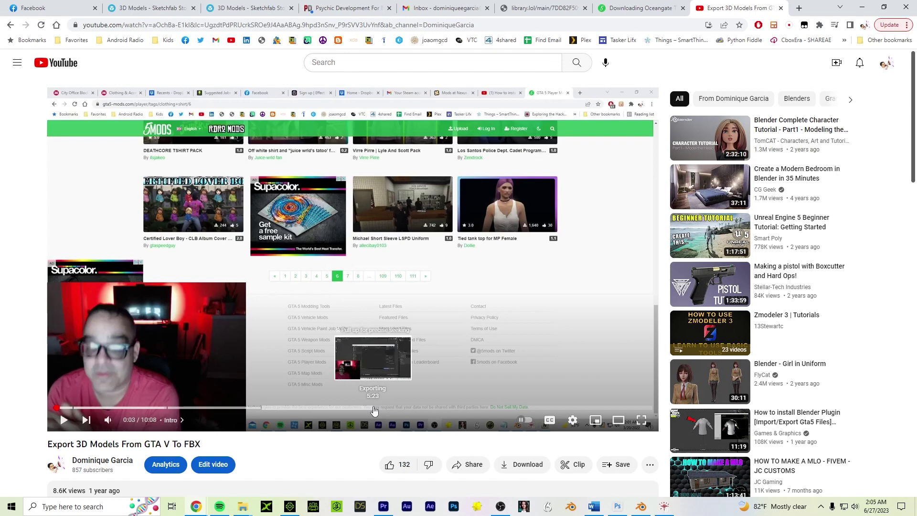
Minimize Chrome and the GTA Temp For Video window, launch CodeWalker RPF Explorer, then minimize it.
click(863, 8)
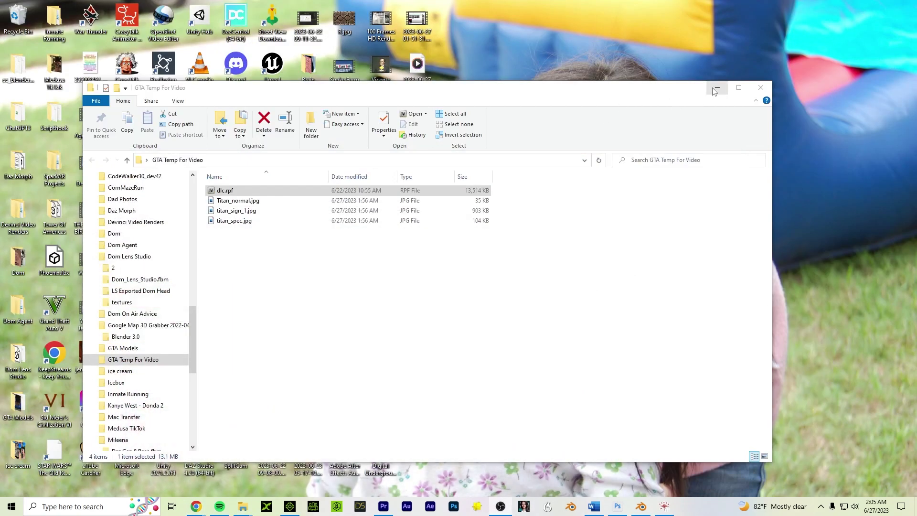
click(715, 90)
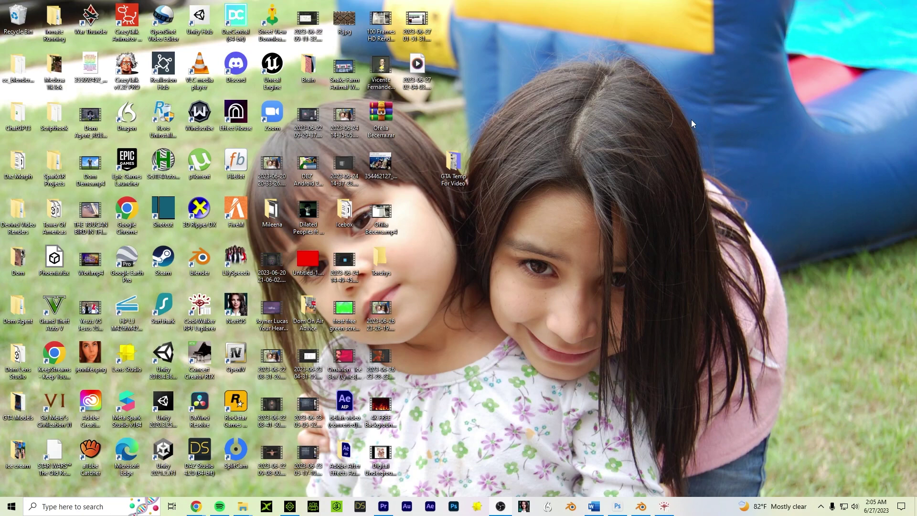
double_click(199, 304)
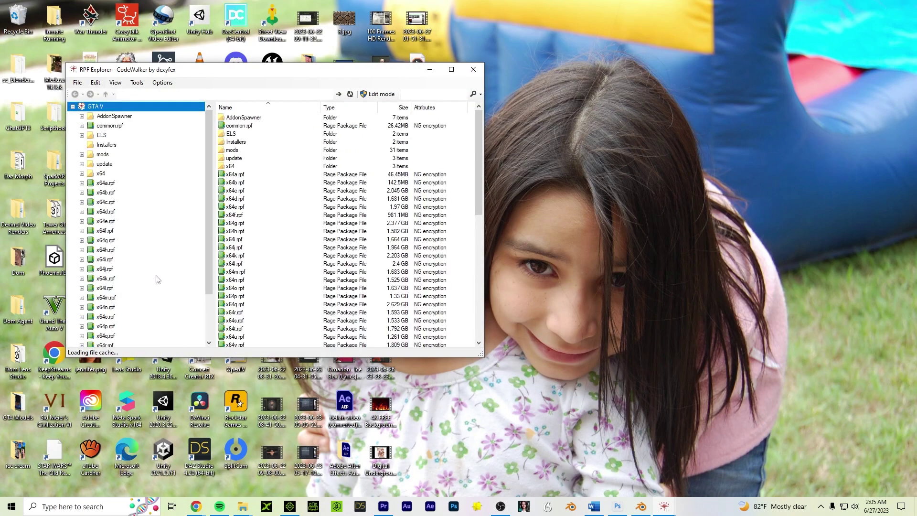
click(429, 69)
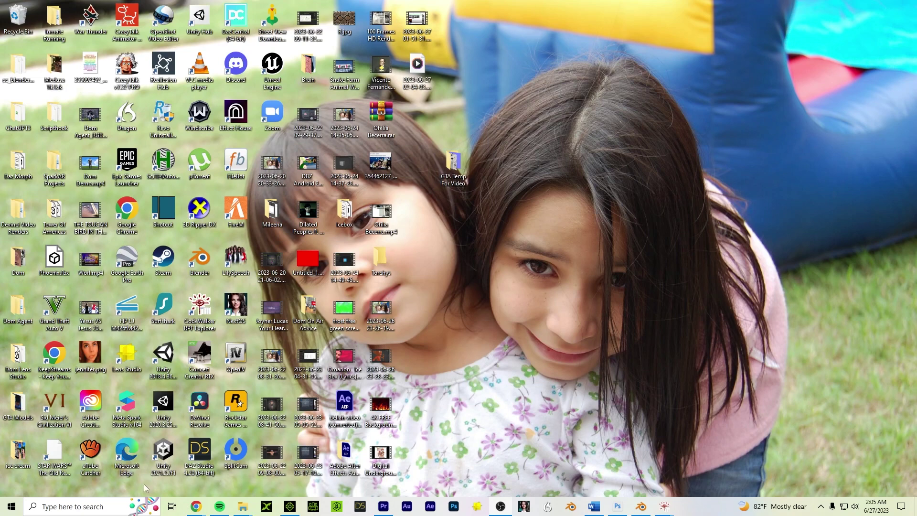
Restore Chrome, glance at the Oceangate mod tab, and return to the YouTube tutorial.
mouse_move(203, 513)
click(144, 465)
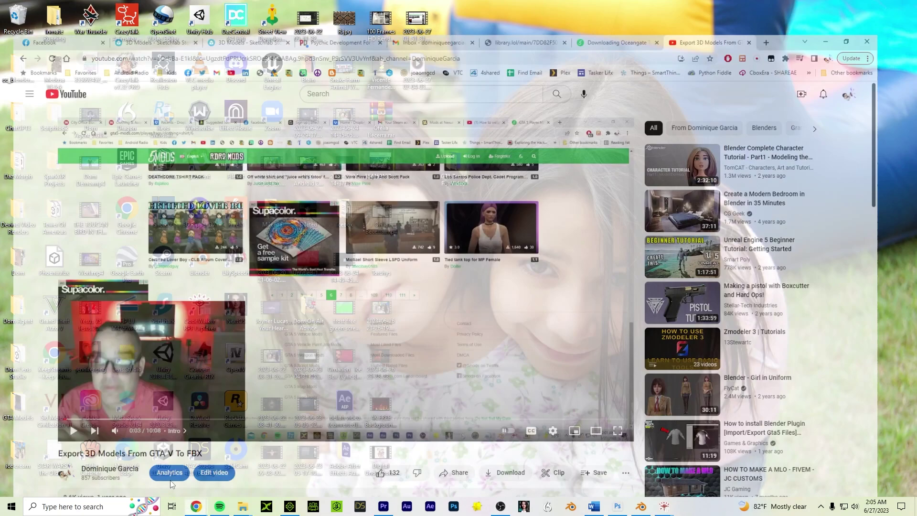
click(630, 9)
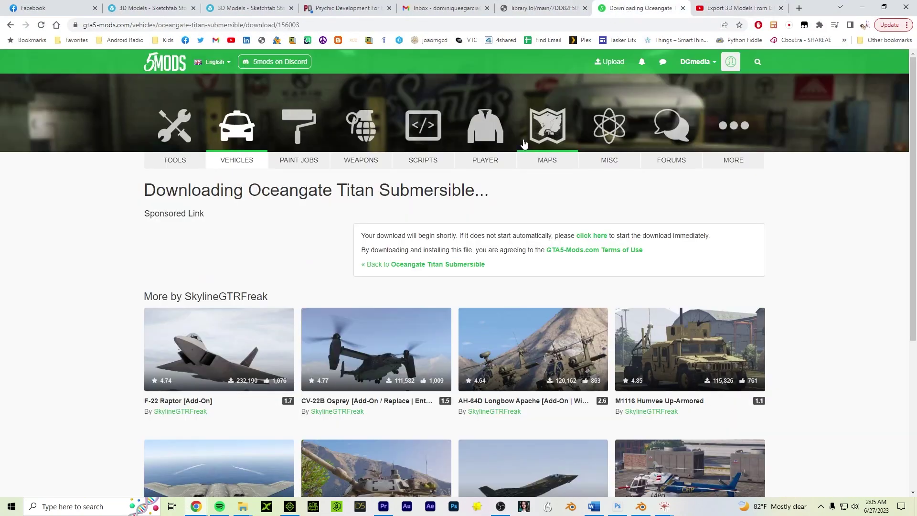
click(10, 26)
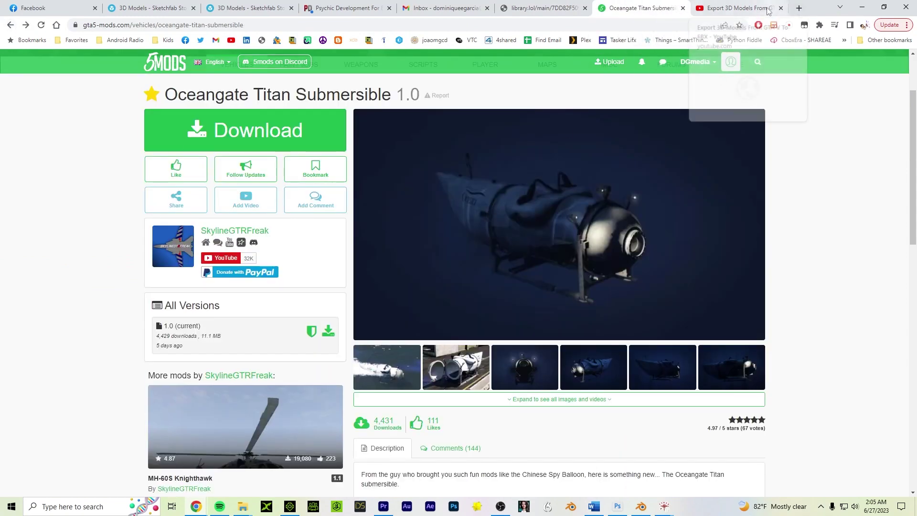
click(740, 8)
Scroll to the comments and highlight the viewer's reply asking how to convert dlc.rpf.
scroll(345, 371, down, 7)
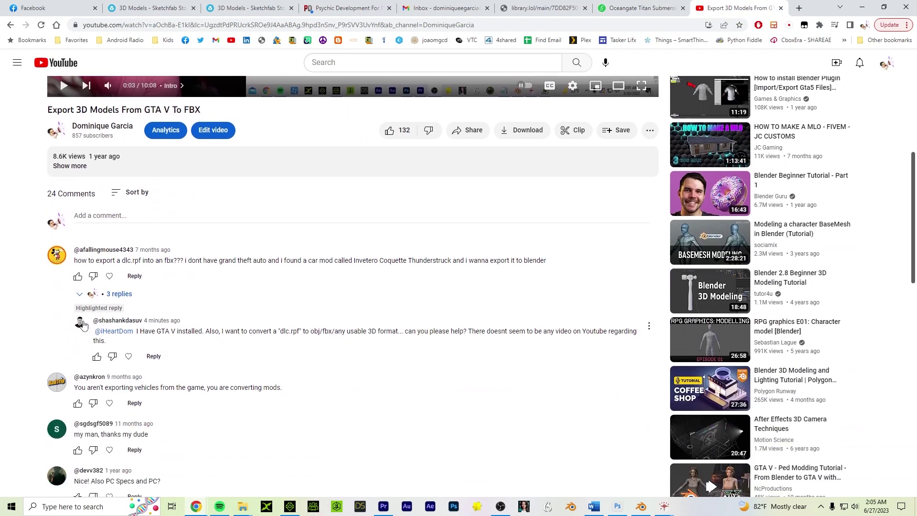
drag(76, 319, 158, 356)
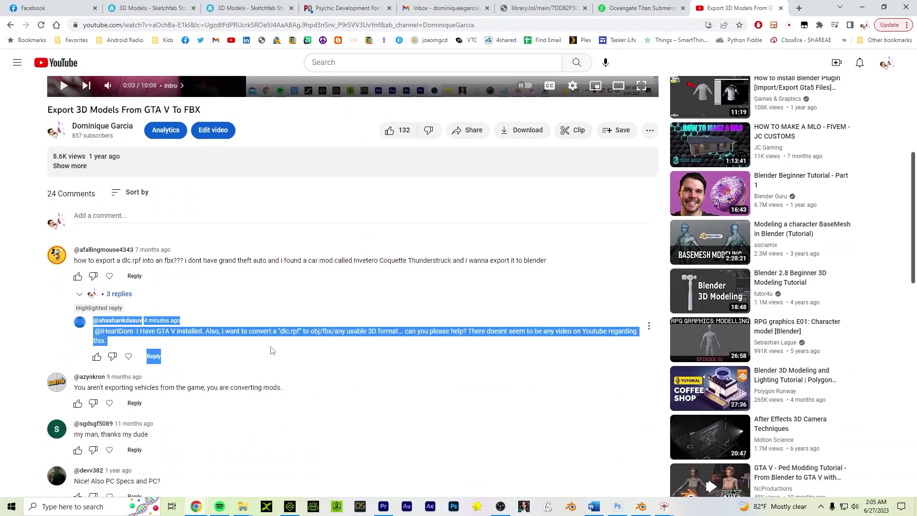
click(272, 353)
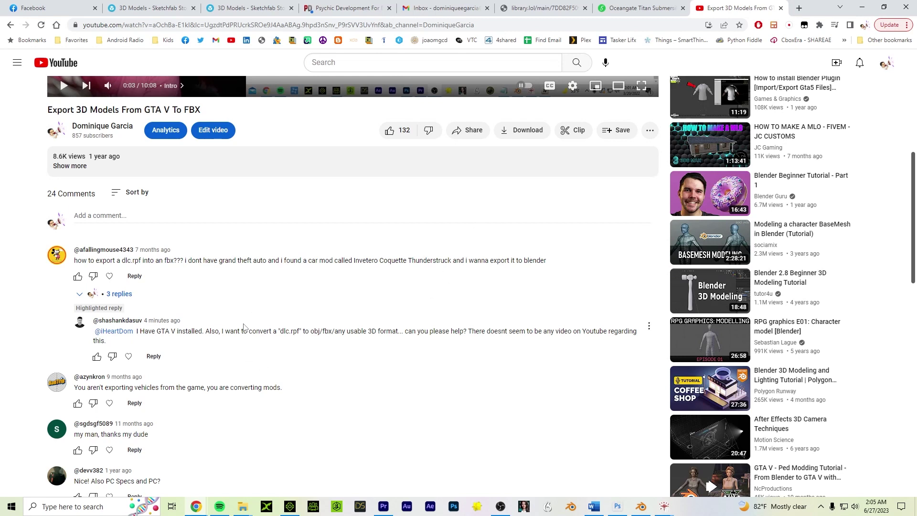
drag(278, 332, 297, 335)
click(298, 335)
Switch to the Oceangate Titan Submersible mod page and scroll through it.
click(640, 8)
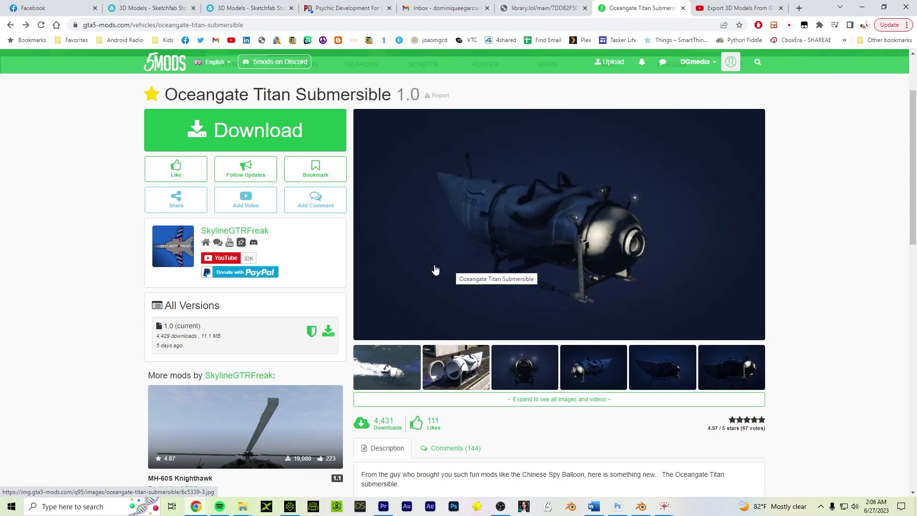
scroll(435, 270, down, 1)
scroll(434, 263, up, 1)
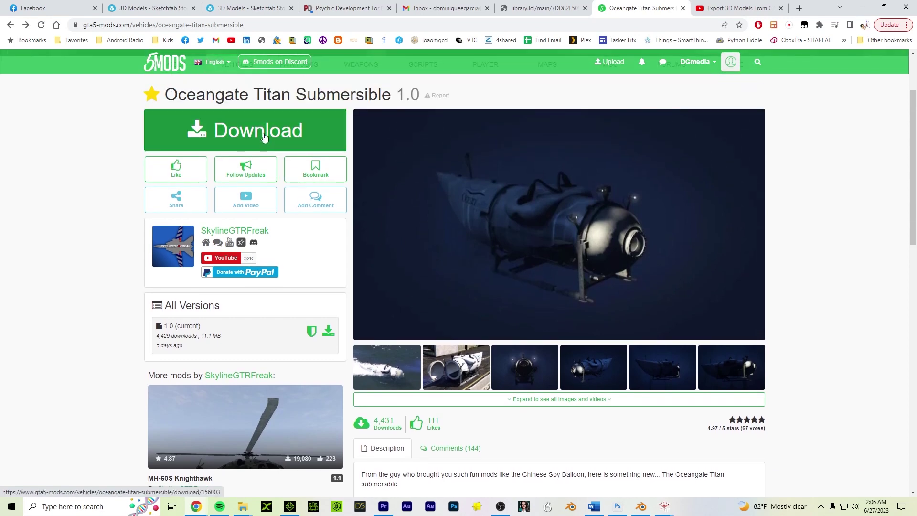
Minimize Chrome and open the GTA Temp For Video folder from the desktop.
click(862, 7)
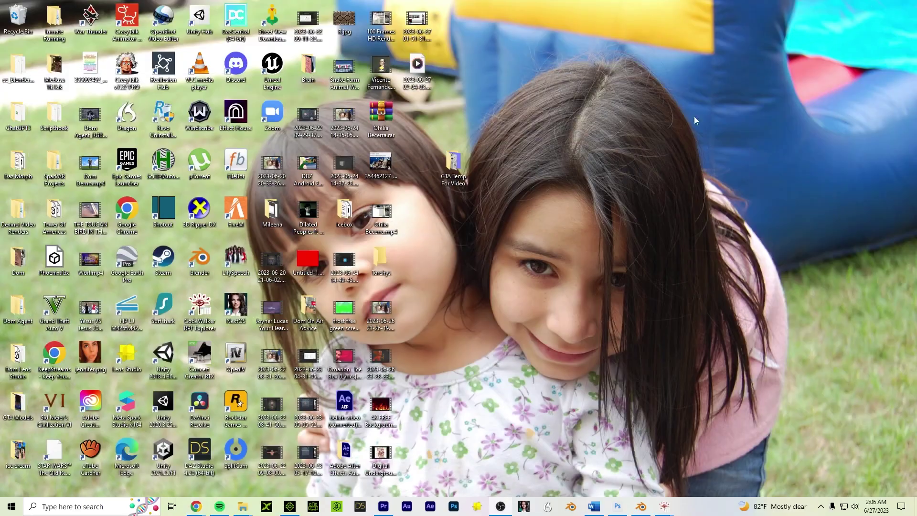
double_click(453, 167)
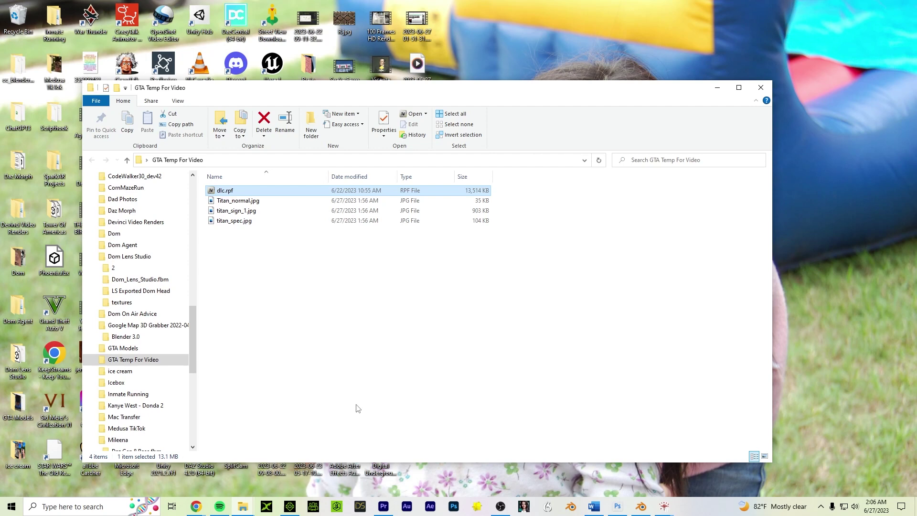
Open dlc.rpf in a maximized OpenIV and drill into x64 > levels > gta5 > vehicles > vehicles.rpf.
double_click(244, 193)
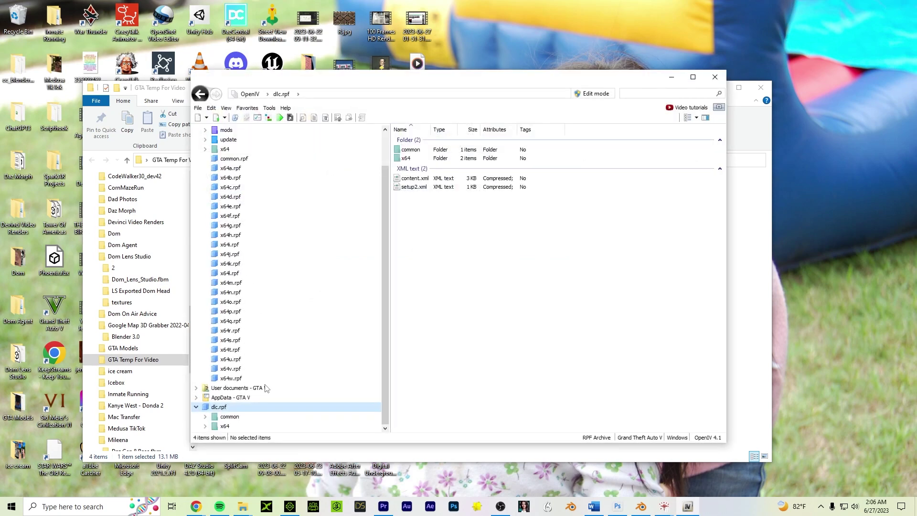
double_click(310, 83)
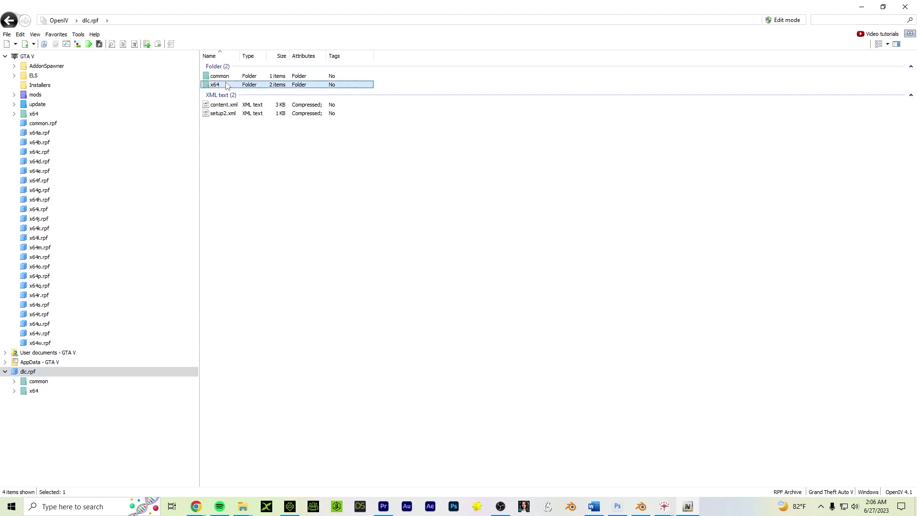
double_click(227, 86)
double_click(227, 85)
double_click(228, 85)
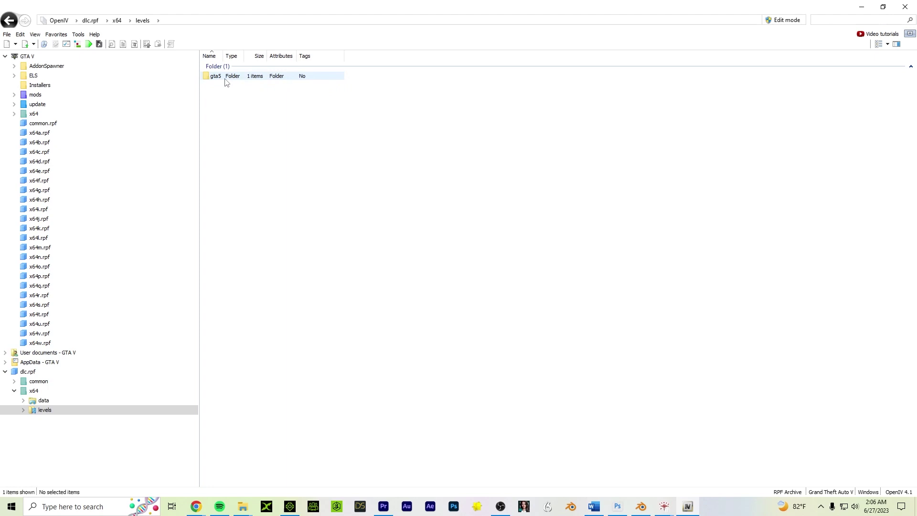
double_click(226, 83)
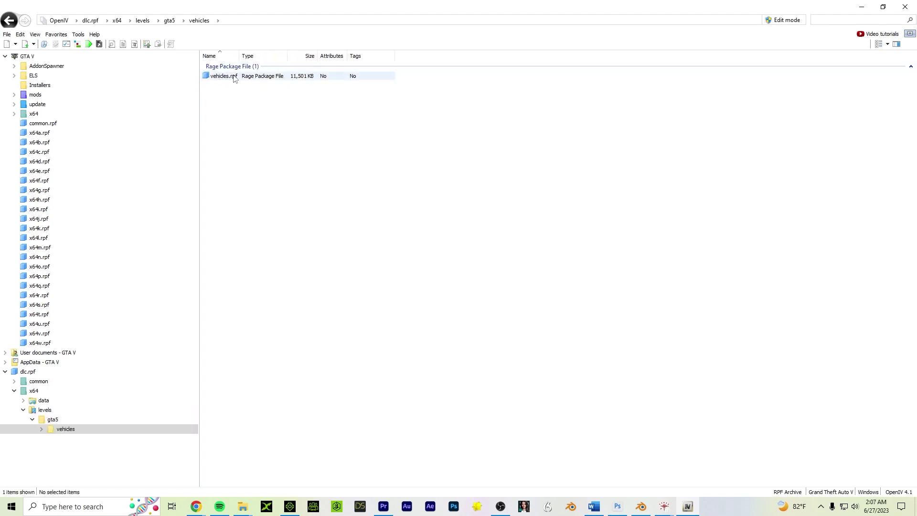
double_click(224, 76)
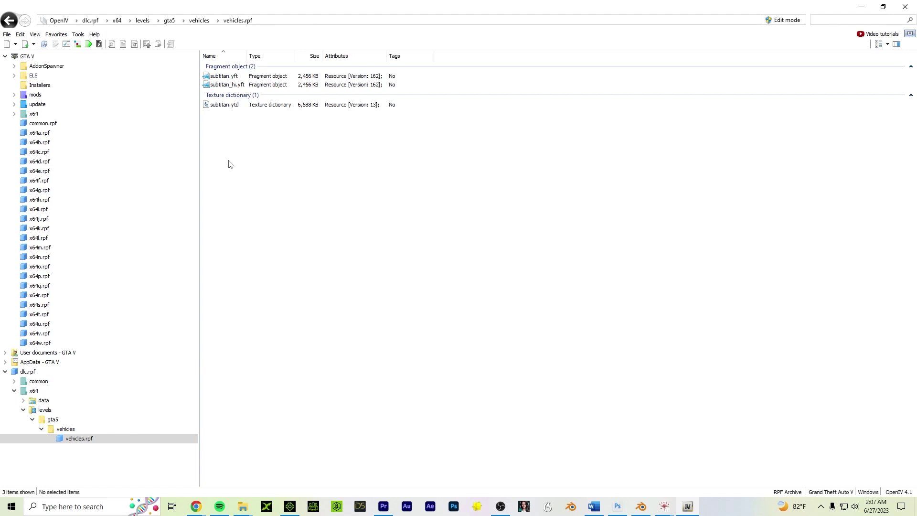
Open subtitan.ytd and preview the Titan_normal, titan_sign_1 and titan_spec textures.
double_click(227, 106)
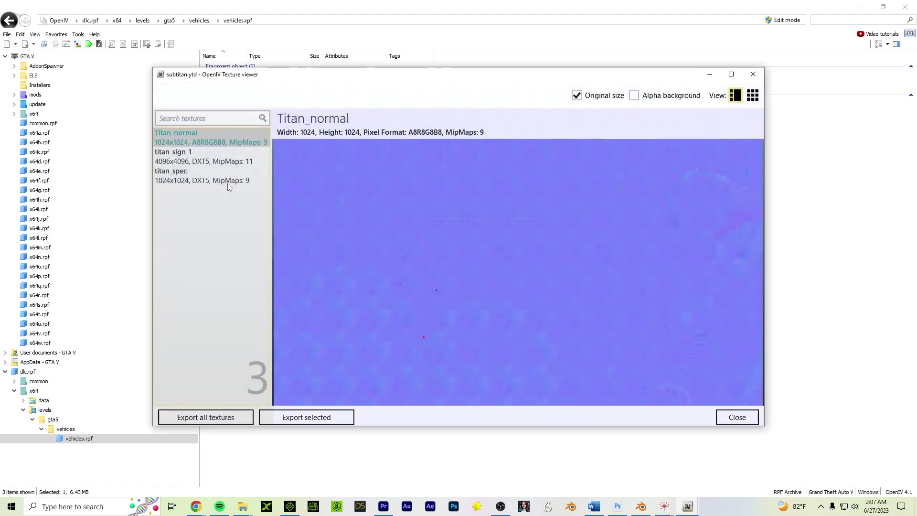
click(226, 152)
click(225, 173)
click(223, 148)
click(225, 136)
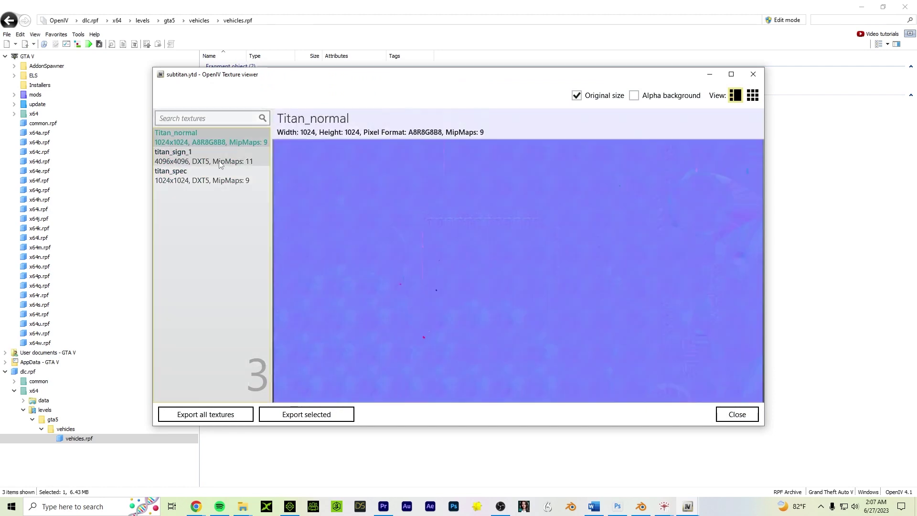
click(228, 172)
click(233, 138)
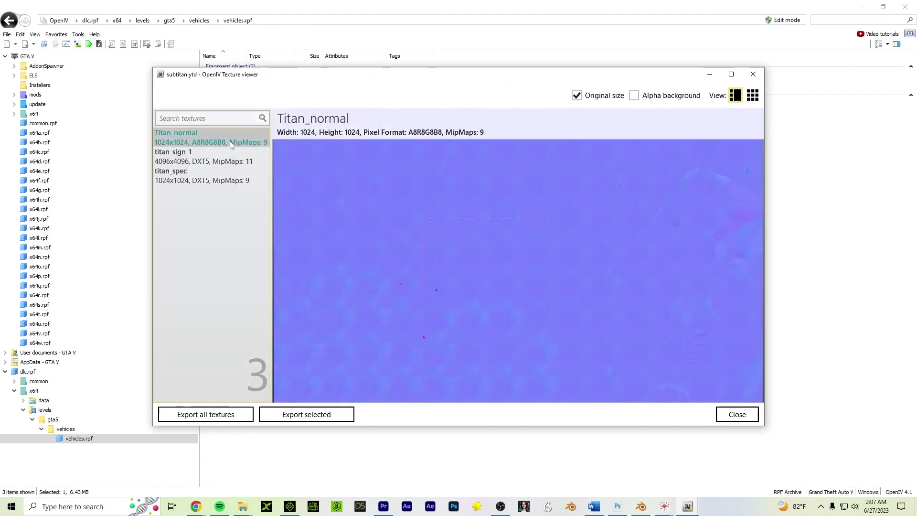
Start exporting Titan_normal as a JPEG, then cancel the save dialog.
right_click(231, 144)
click(243, 168)
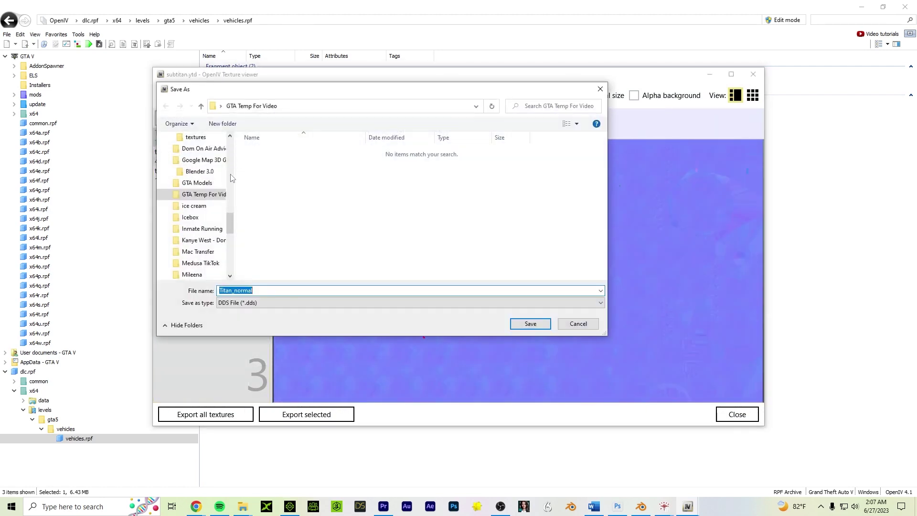
click(246, 303)
click(246, 333)
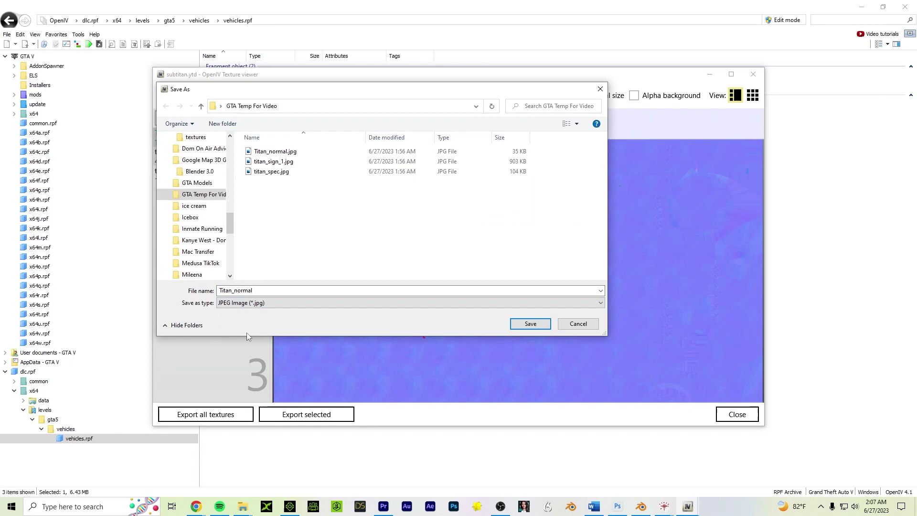
click(591, 325)
Export the titan_sign_1 texture as a JPEG image.
click(183, 154)
right_click(183, 155)
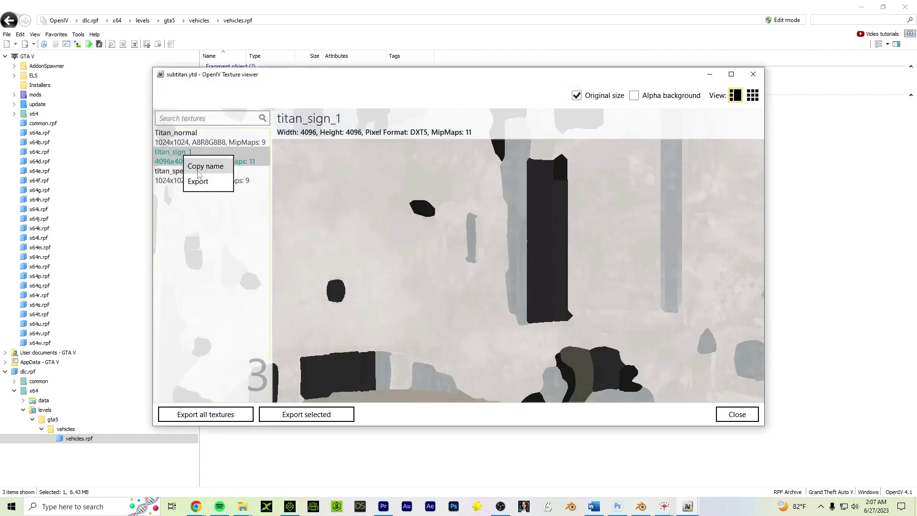
click(206, 182)
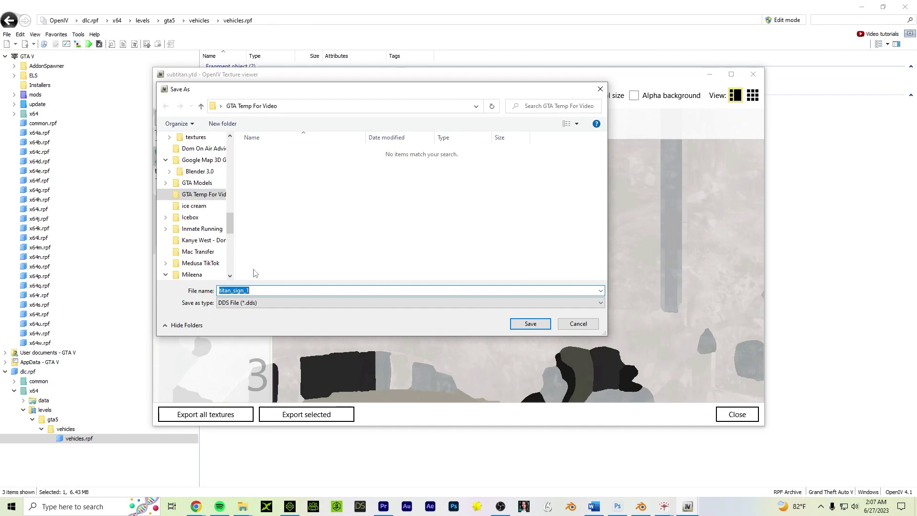
click(257, 306)
click(258, 328)
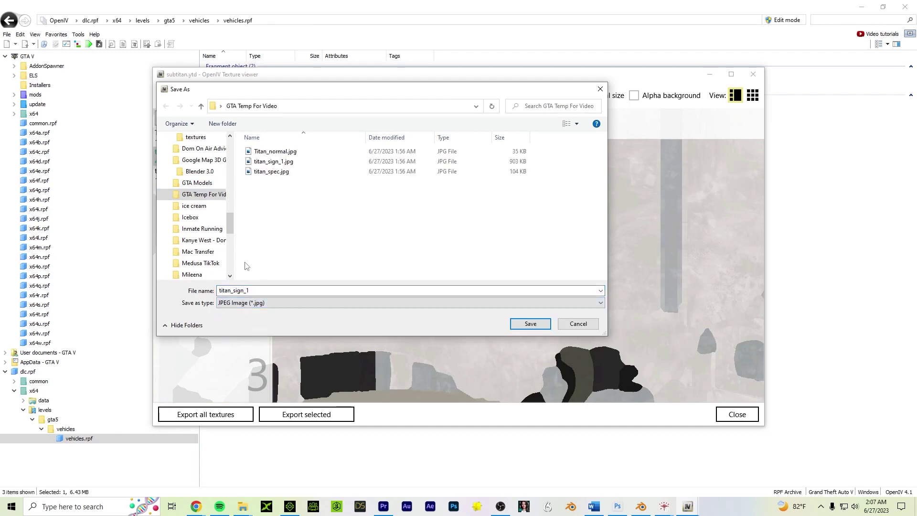
click(530, 323)
Export the titan_spec texture as a JPEG image.
click(210, 178)
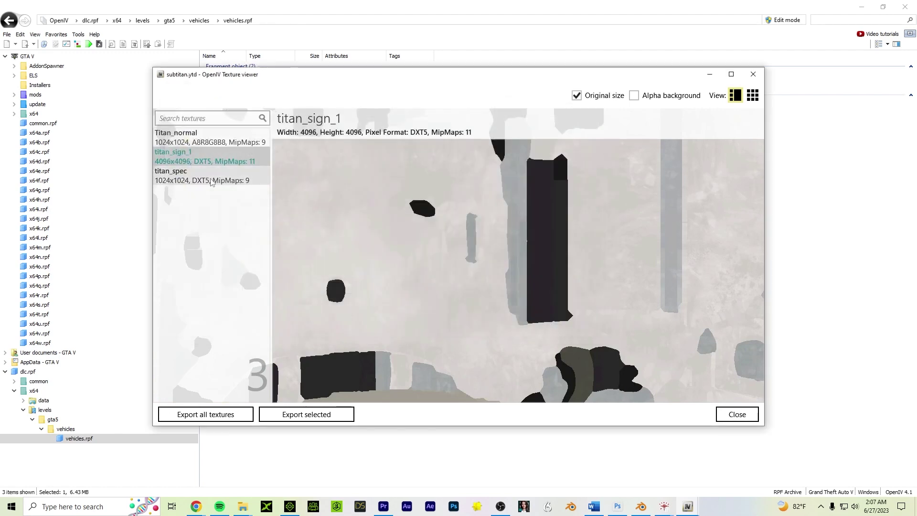
right_click(211, 179)
click(219, 202)
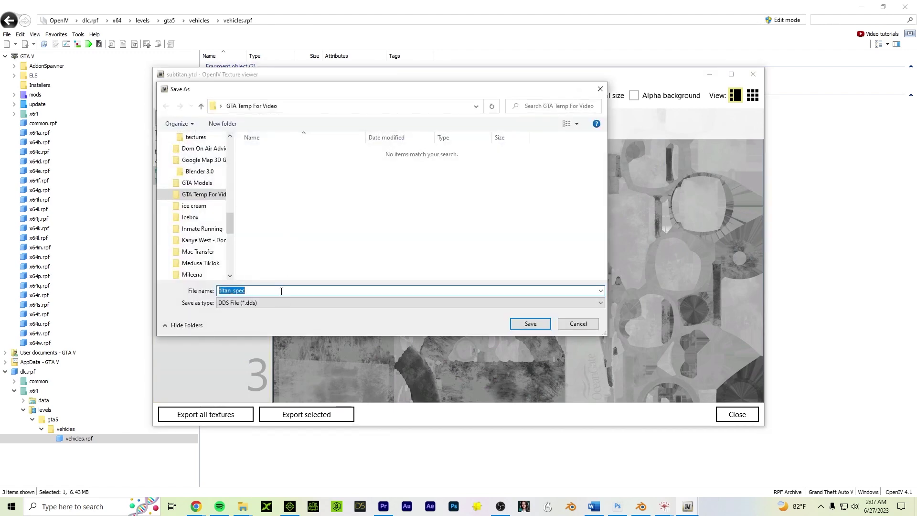
click(281, 302)
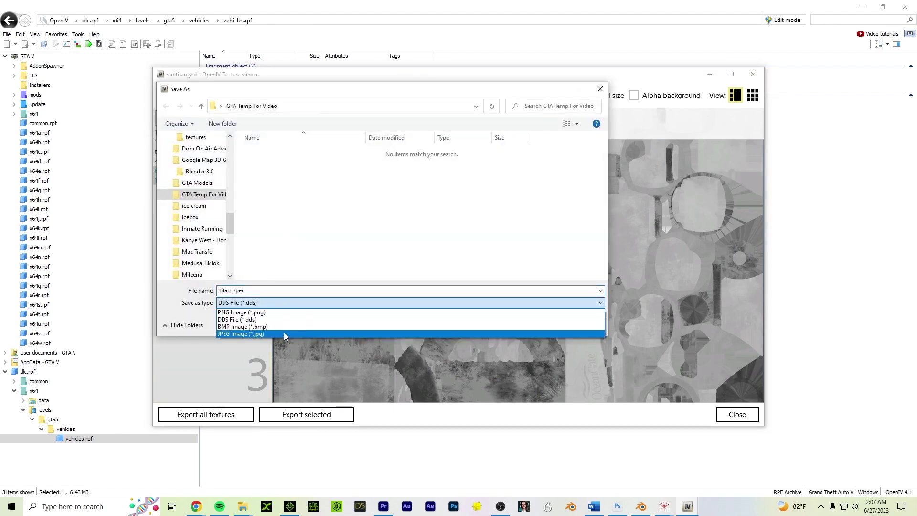
click(282, 333)
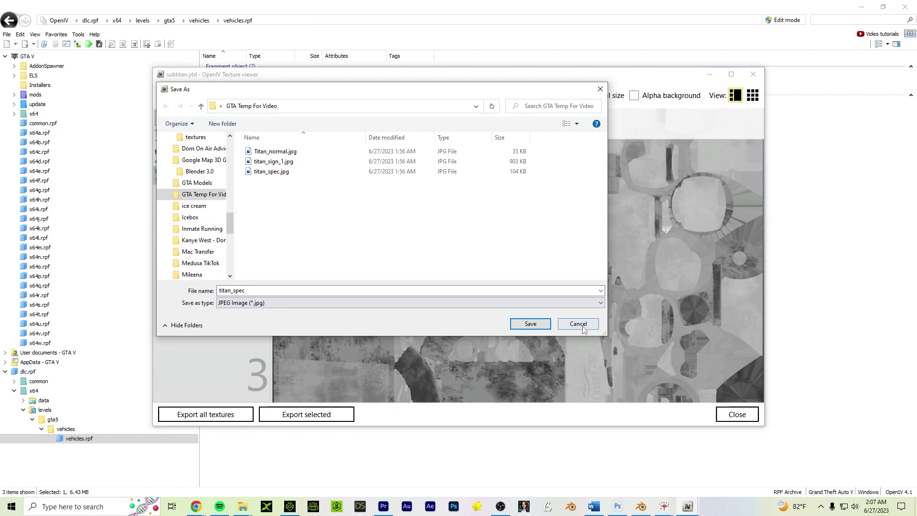
click(530, 323)
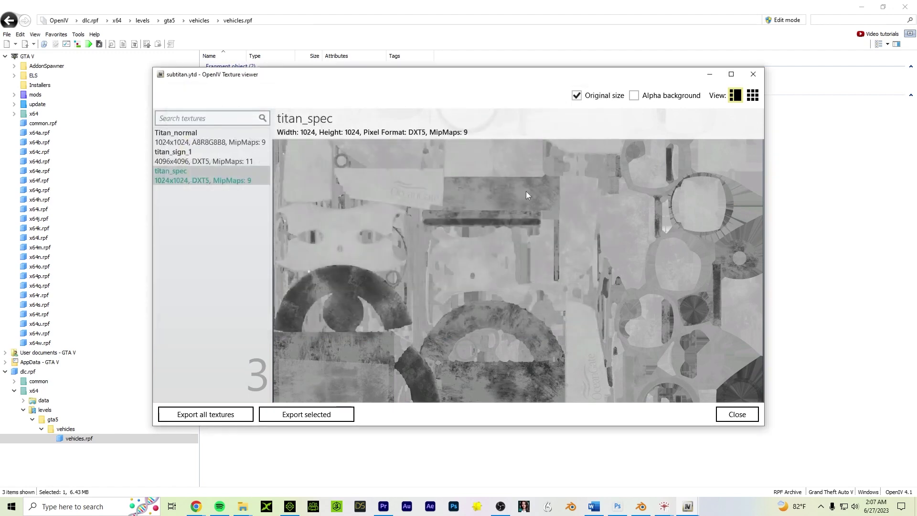
Close the texture viewer, check subtitan.yft's options without choosing one, and minimize OpenIV.
click(753, 74)
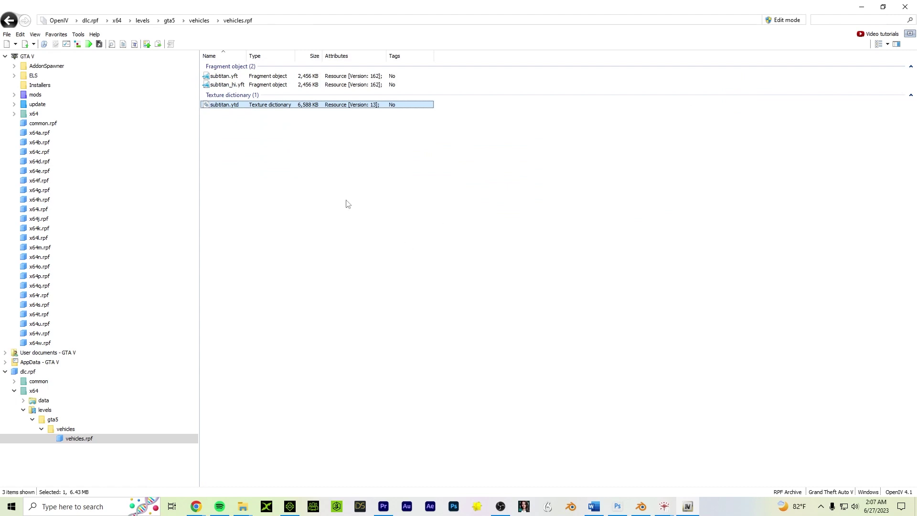
click(218, 78)
right_click(217, 81)
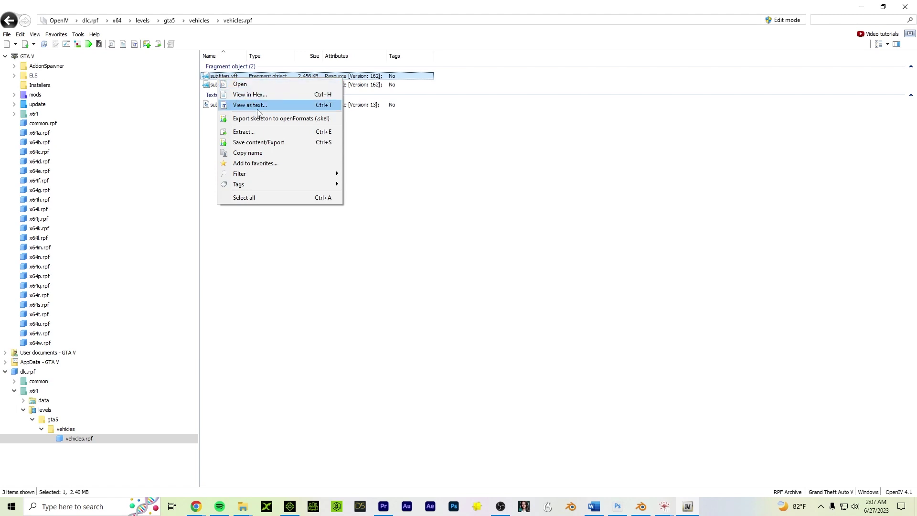
click(396, 152)
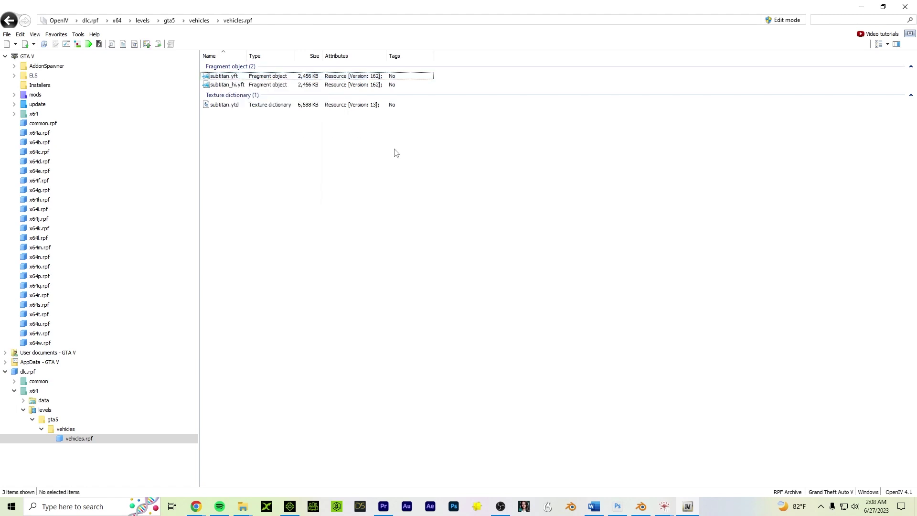
click(861, 7)
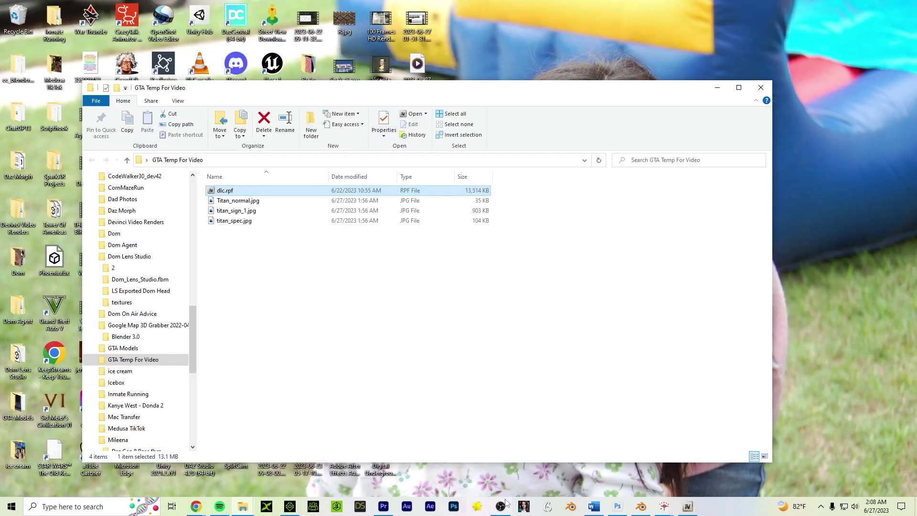
Bring up the CodeWalker RPF Explorer window and show the mods folder contents.
click(664, 506)
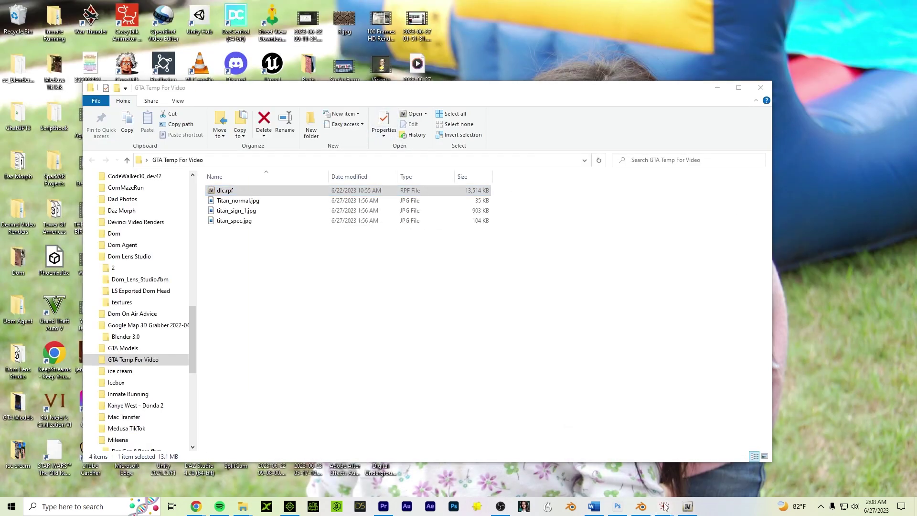
click(647, 482)
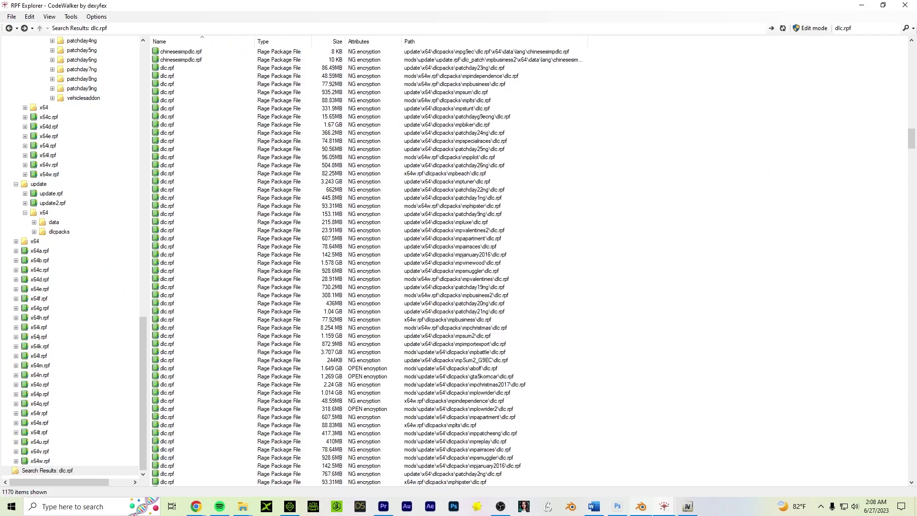
mouse_move(653, 504)
click(668, 461)
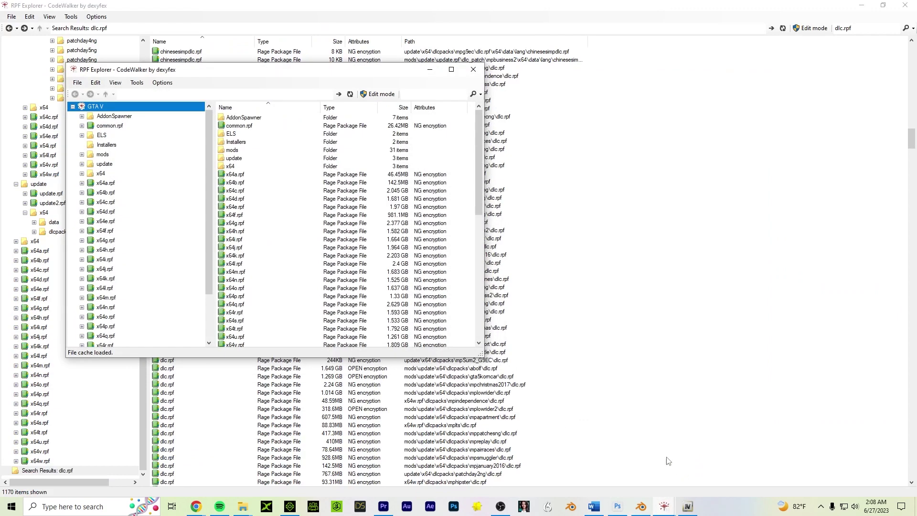
click(82, 155)
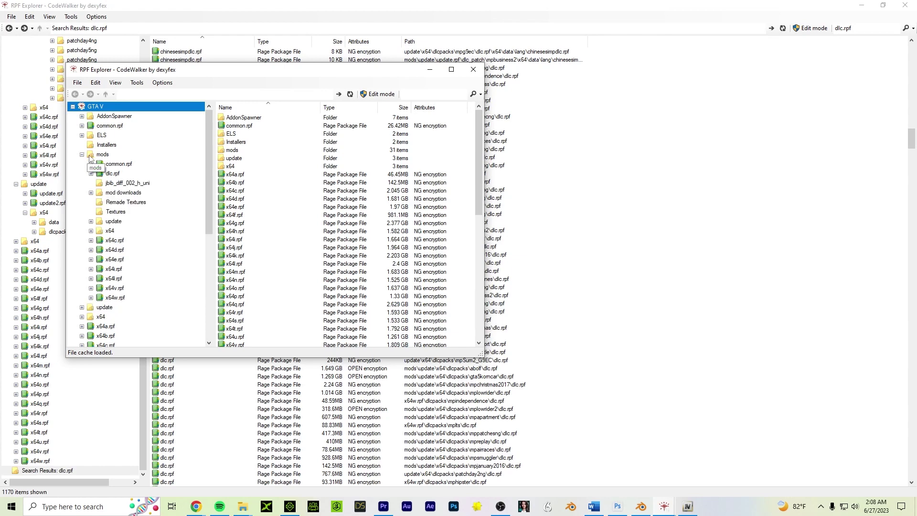
click(101, 154)
Select berd_001_u.ydd through berd_016_u.ydd and check their actions menu.
click(235, 239)
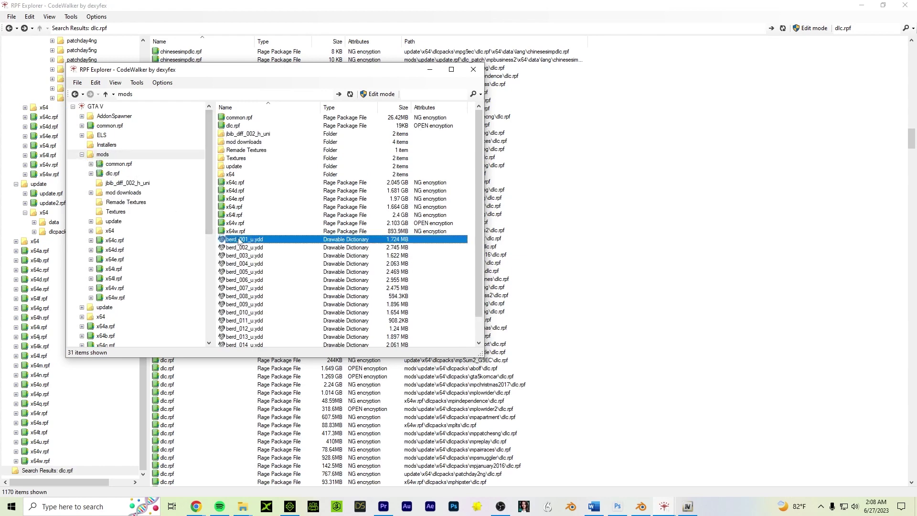
scroll(236, 239, down, 1)
shift+click(246, 337)
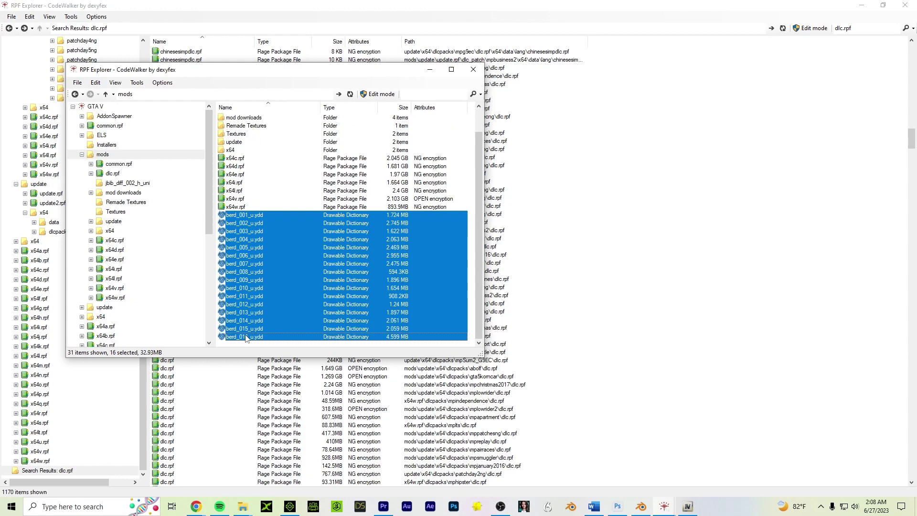
right_click(249, 272)
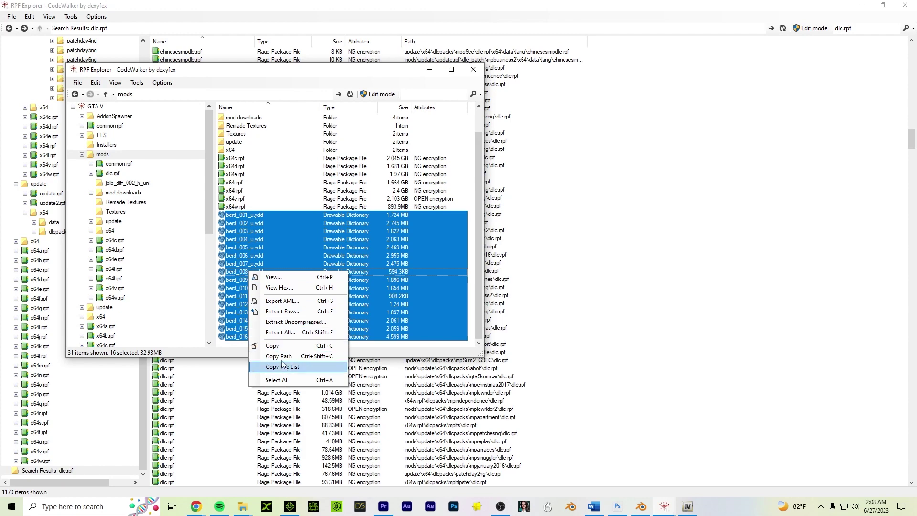
right_click(316, 247)
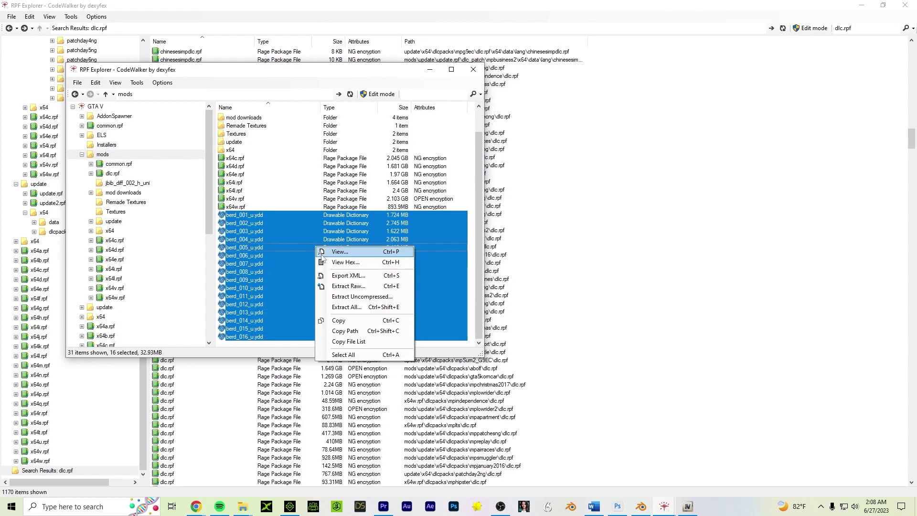
click(294, 263)
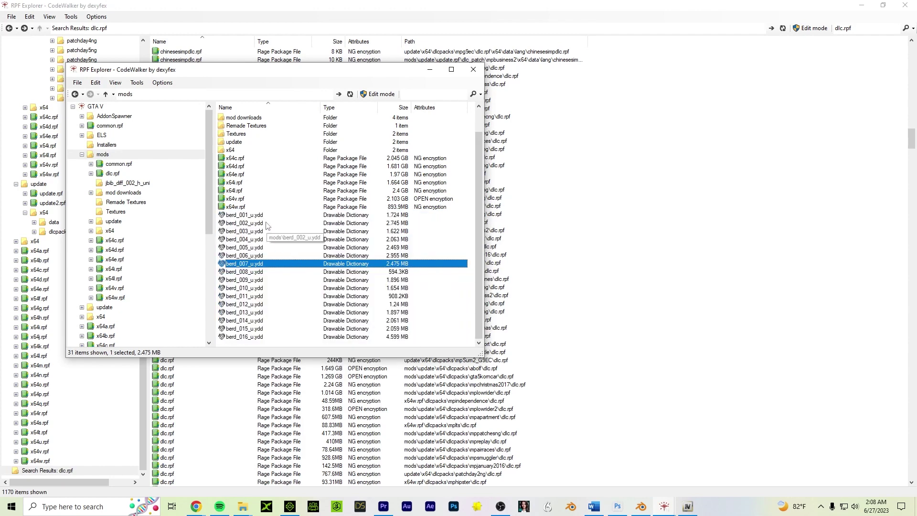
click(264, 215)
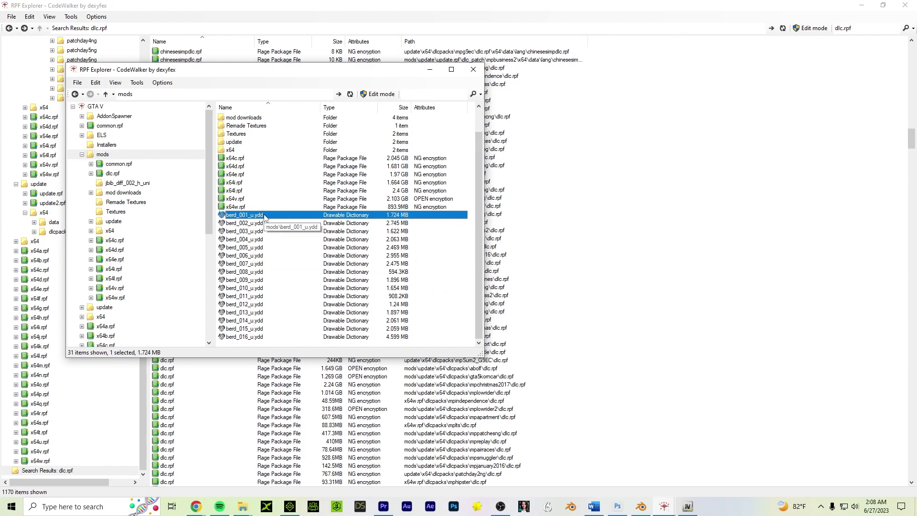
Enable Edit mode, reselect berd_001–016_u.ydd and delete all sixteen files.
click(378, 94)
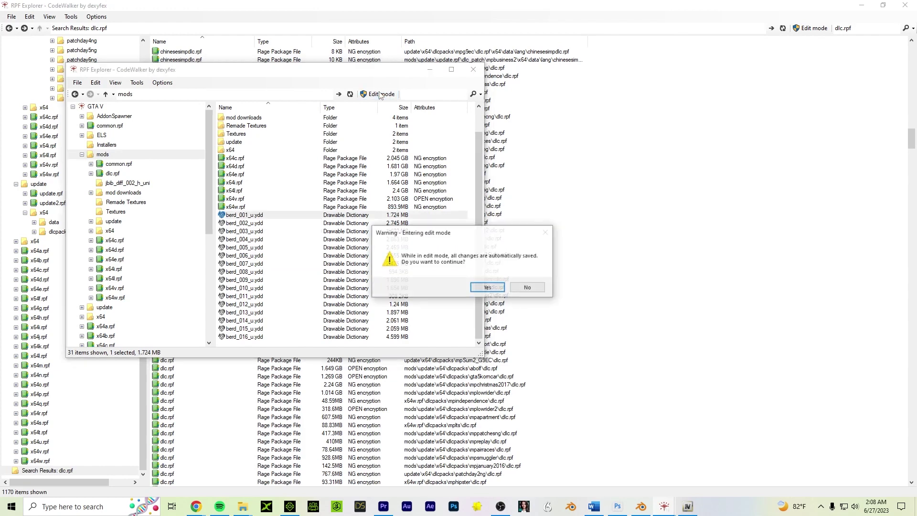
click(485, 287)
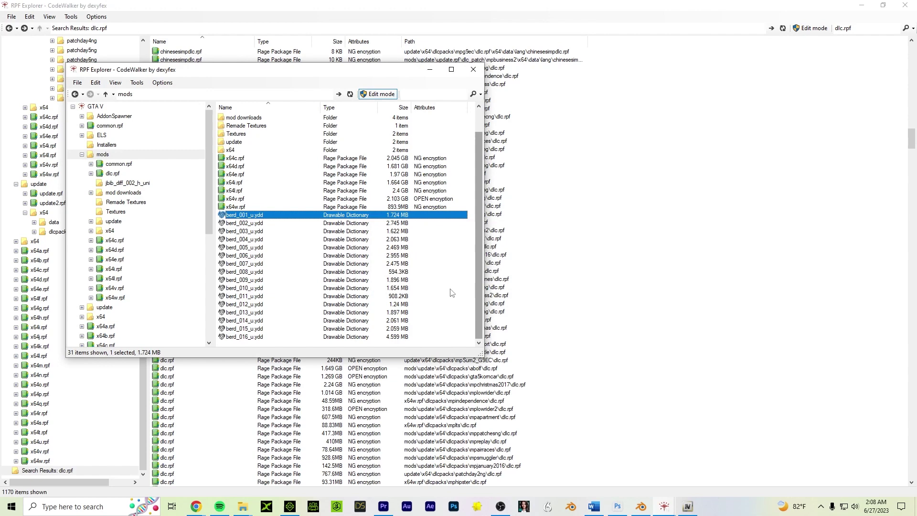
shift+click(265, 338)
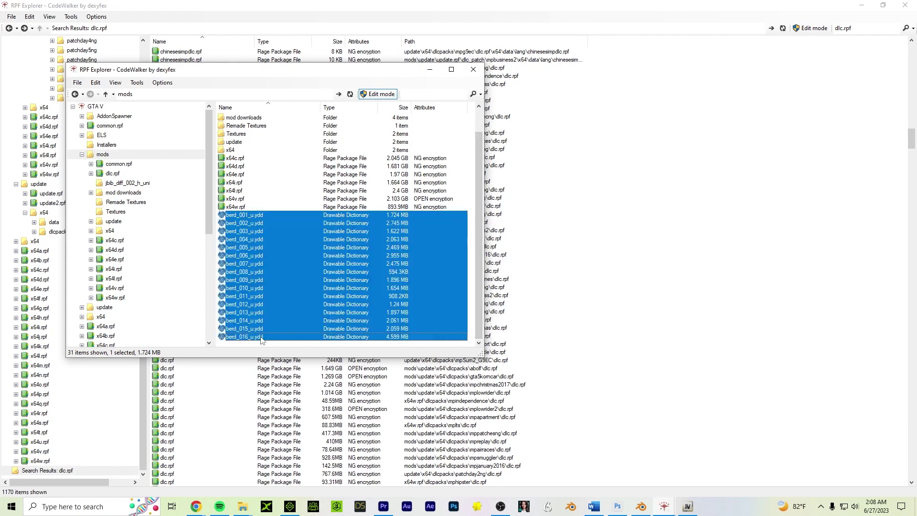
right_click(268, 302)
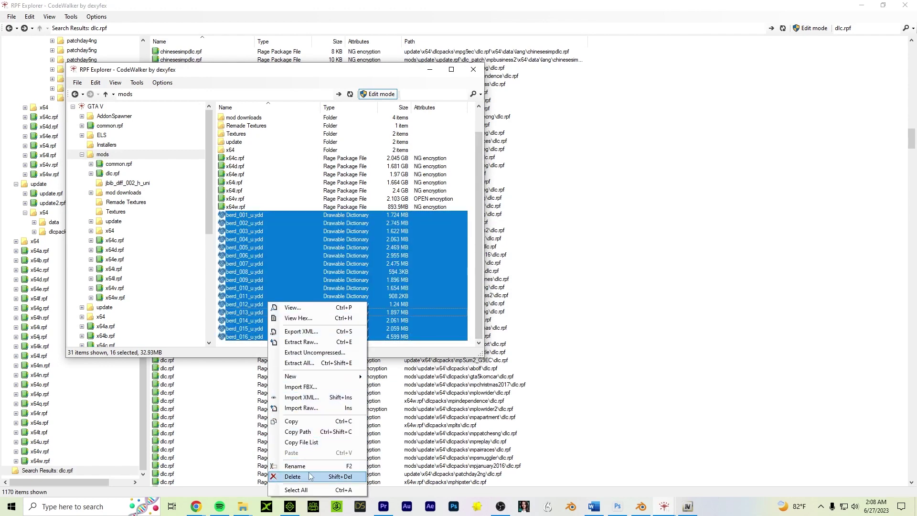
click(308, 475)
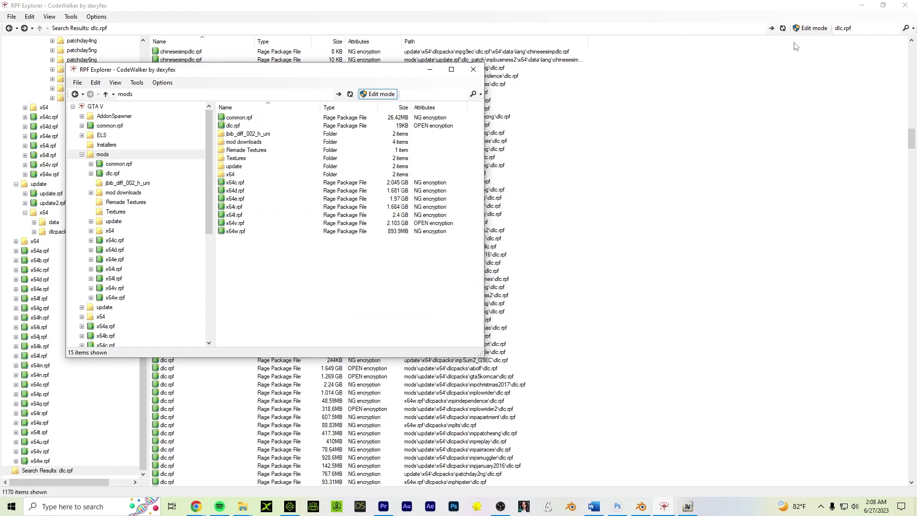
click(862, 8)
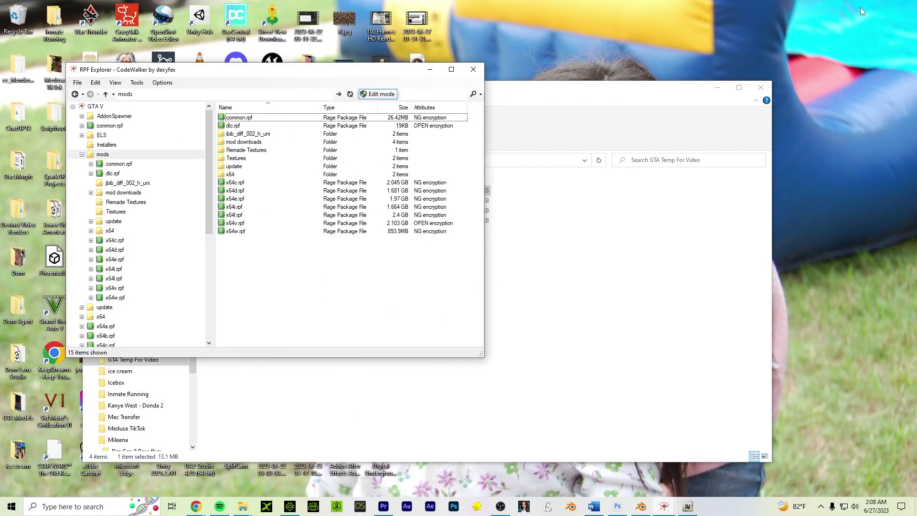
Drag dlc.rpf from GTA Temp For Video into mods, then close the hex viewer it opens.
click(582, 97)
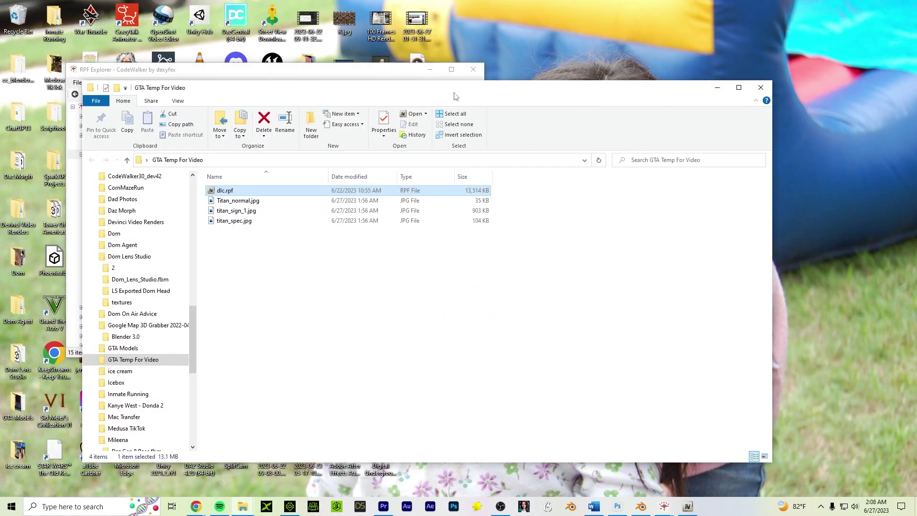
drag(456, 96, 299, 277)
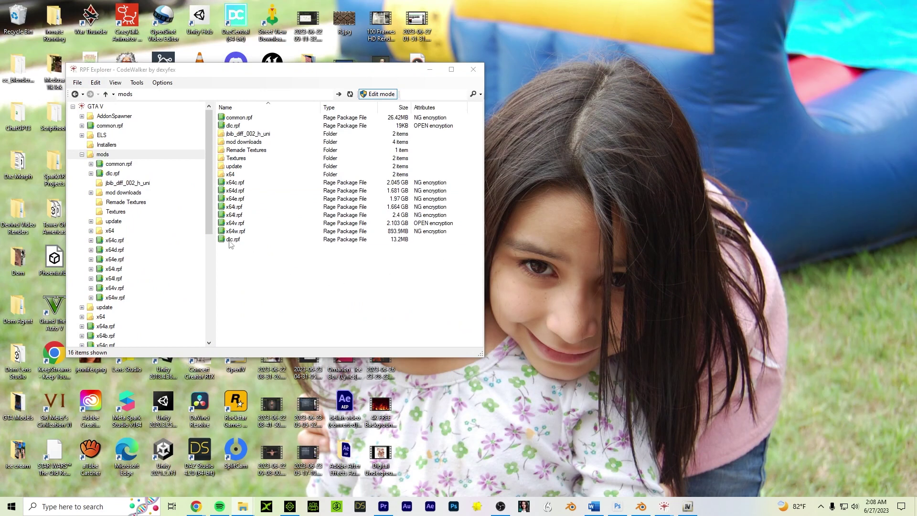
double_click(229, 240)
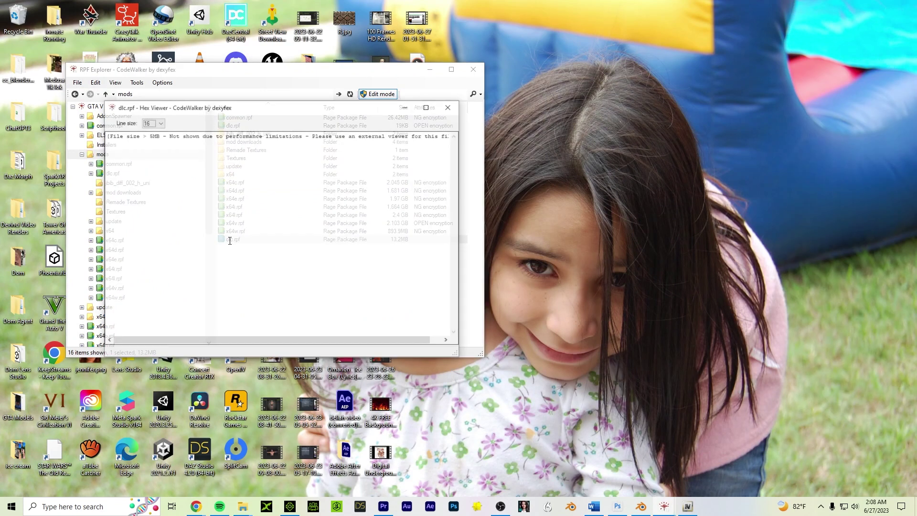
click(459, 109)
click(273, 253)
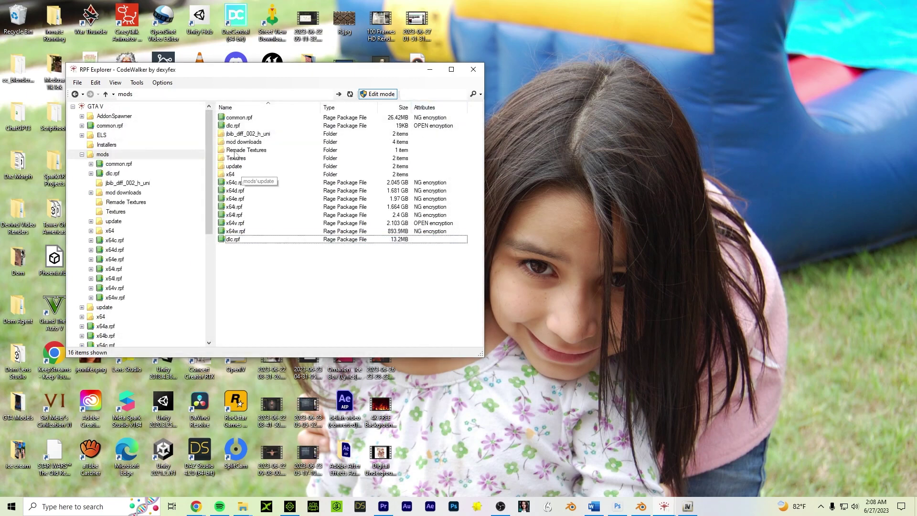
Browse dlc.rpf down to x64 > levels > gta5 and back out again.
double_click(236, 126)
click(235, 129)
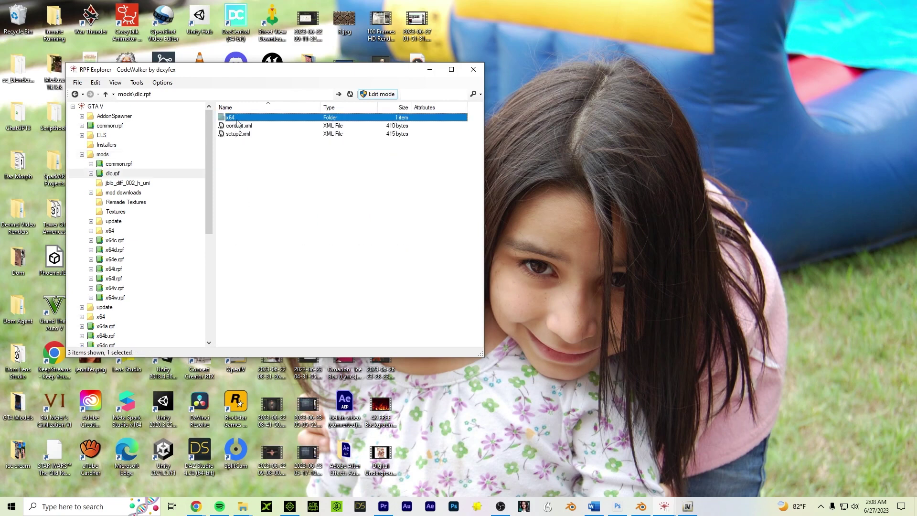
double_click(237, 117)
double_click(237, 117)
double_click(237, 117)
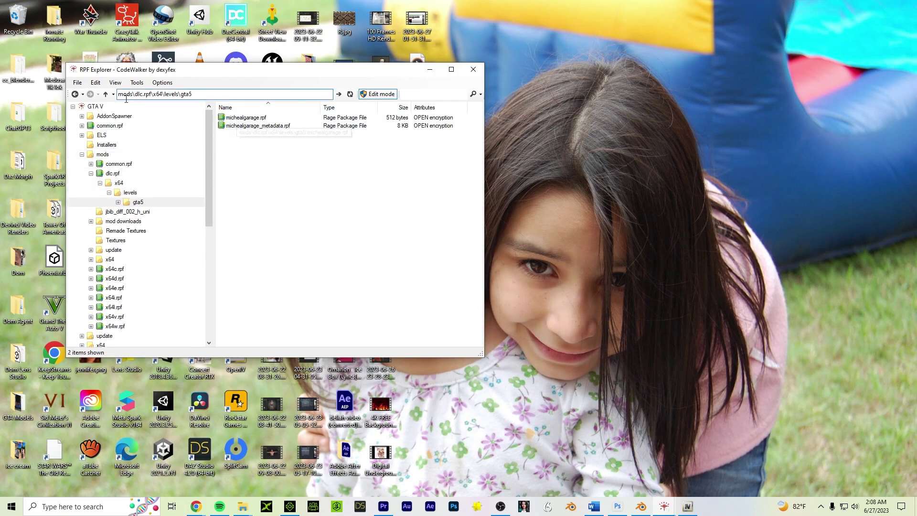
click(75, 94)
click(75, 94)
click(75, 94)
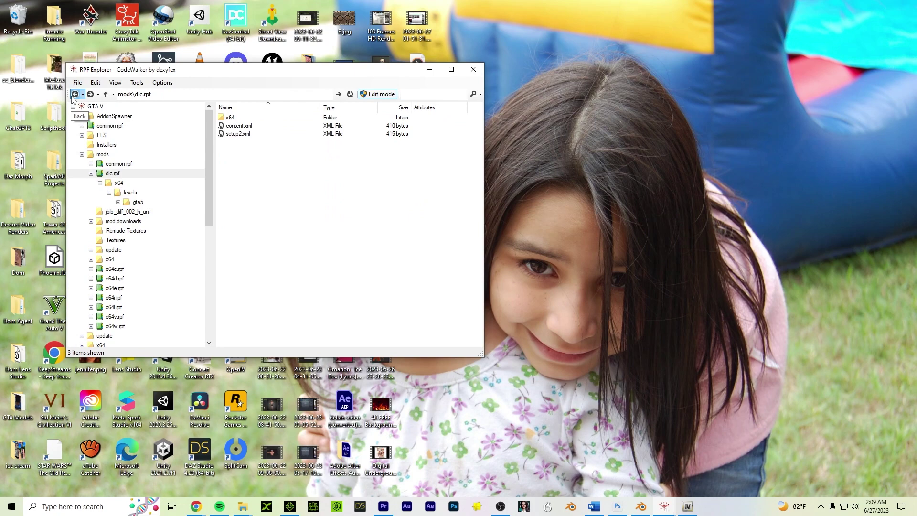
click(75, 94)
Reopen dlc.rpf, note the file-too-large warning, then collapse and reopen the mods folder.
double_click(228, 241)
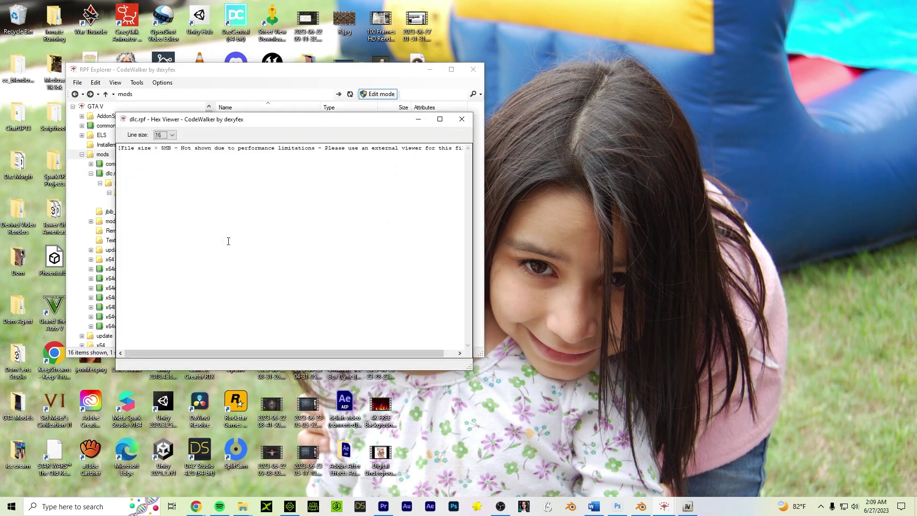
drag(211, 148, 477, 154)
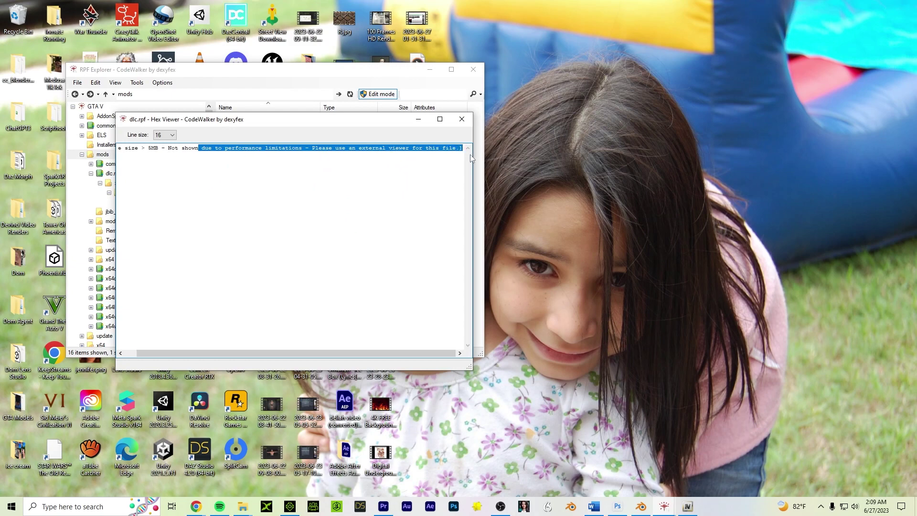
click(461, 119)
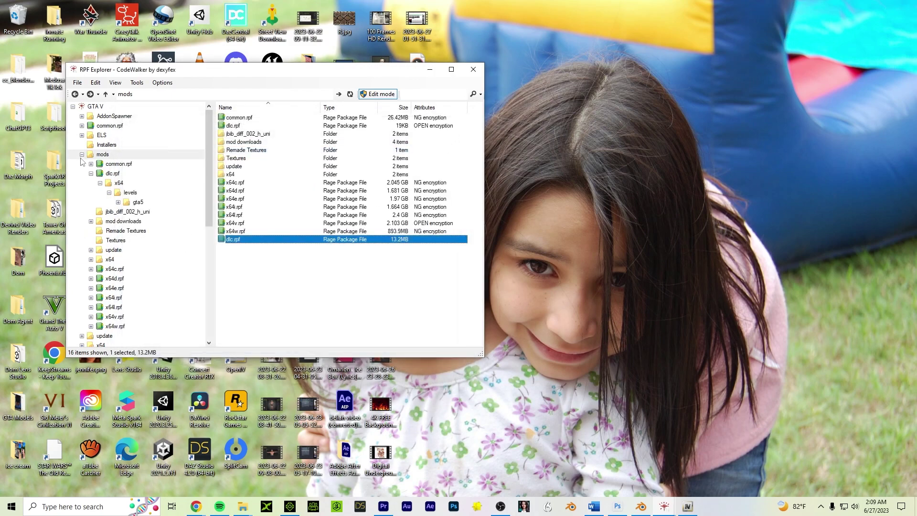
click(80, 159)
click(82, 154)
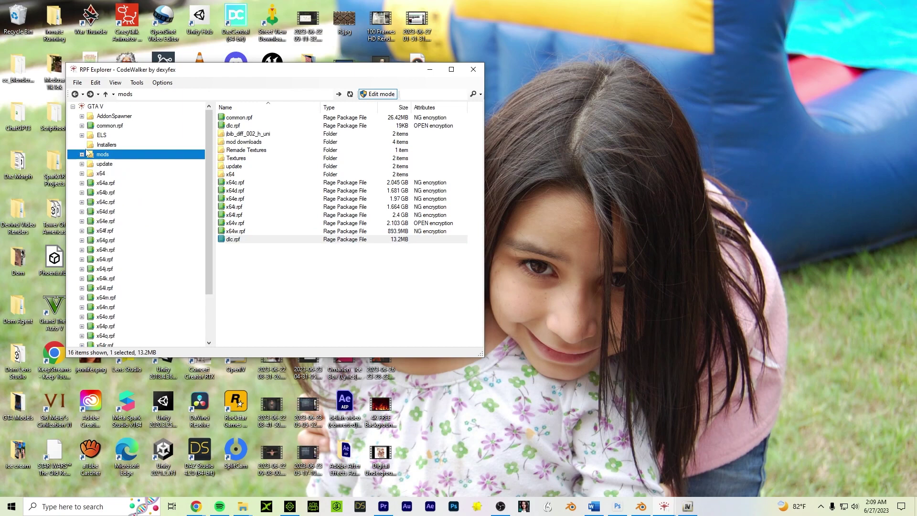
click(72, 107)
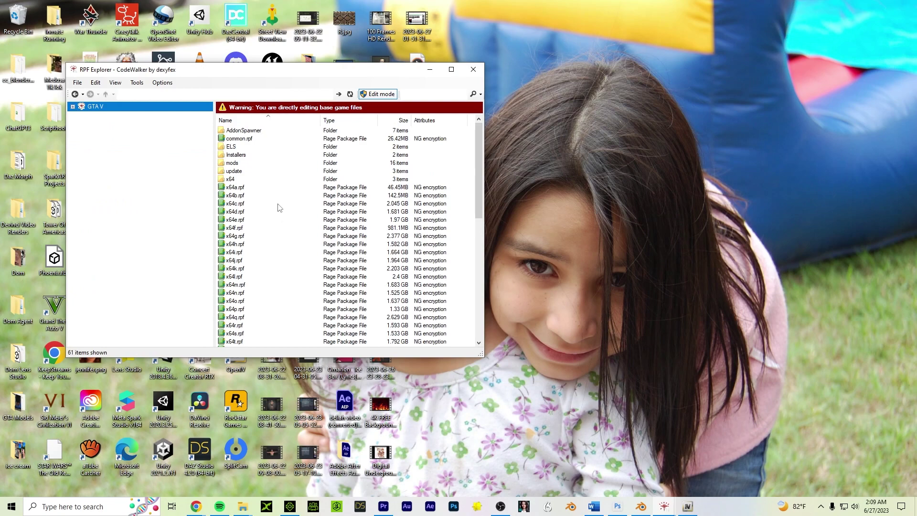
scroll(279, 208, down, 8)
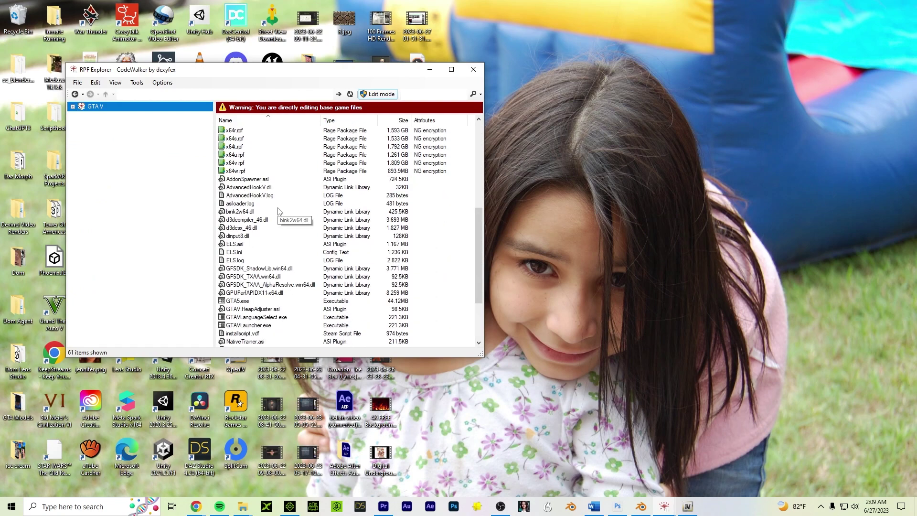
scroll(279, 211, up, 1)
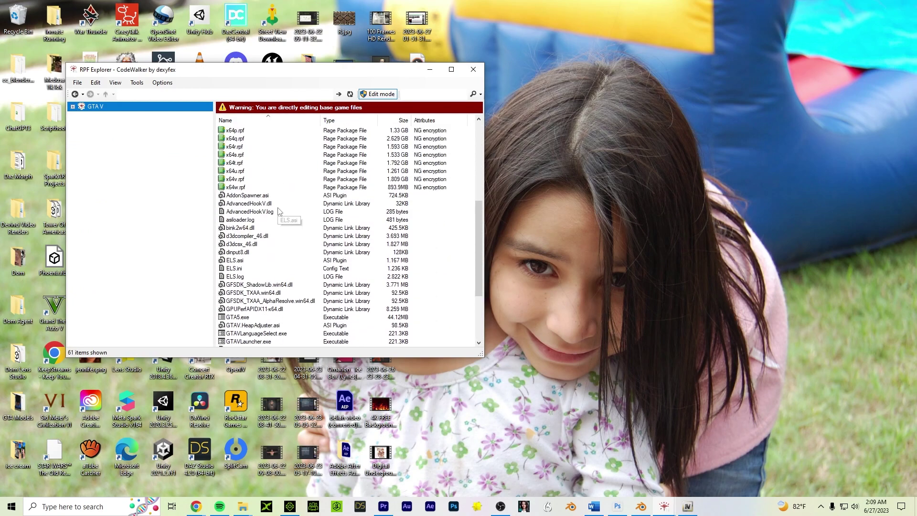
scroll(279, 211, up, 5)
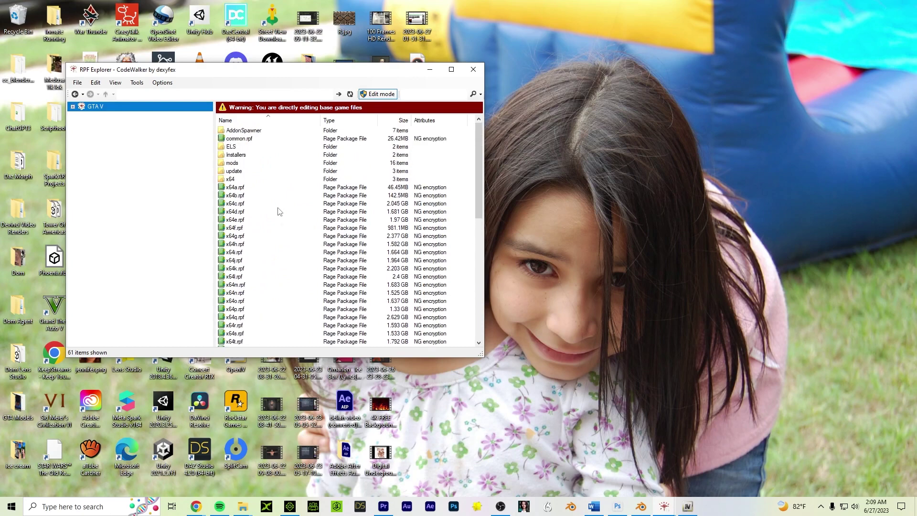
double_click(246, 163)
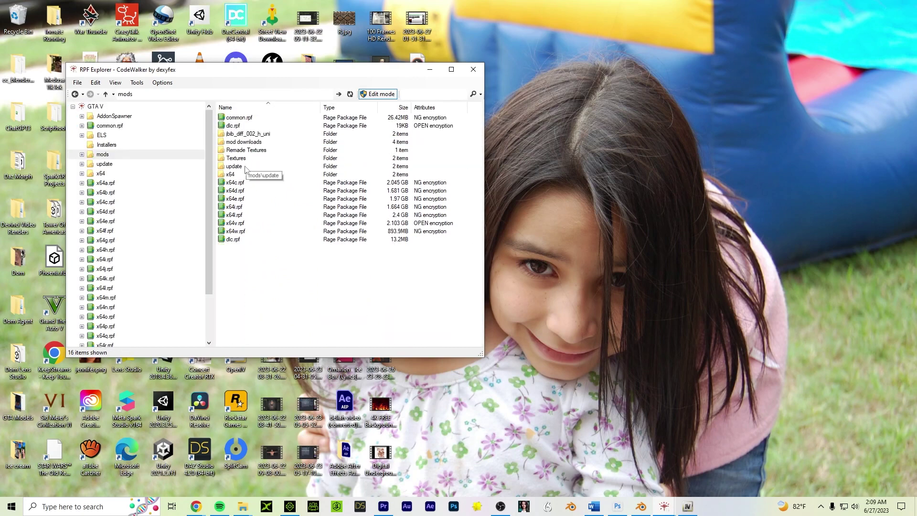
double_click(242, 239)
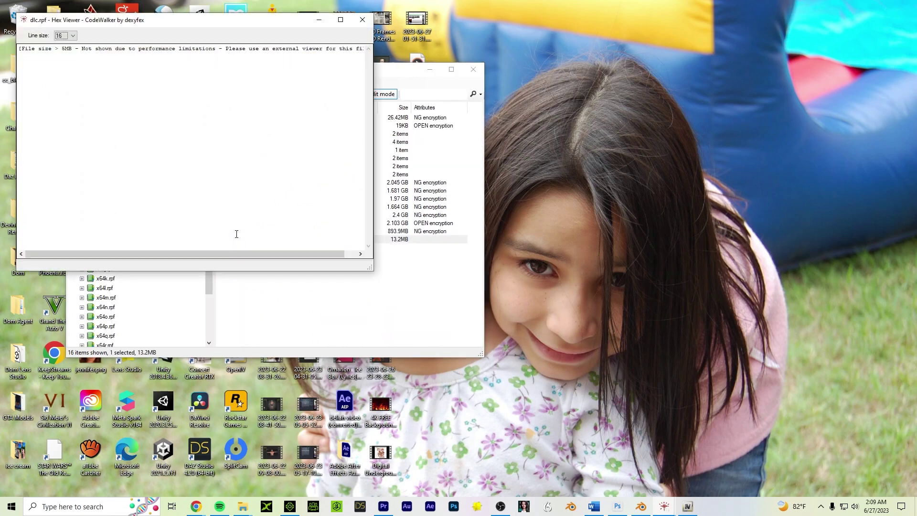
click(360, 25)
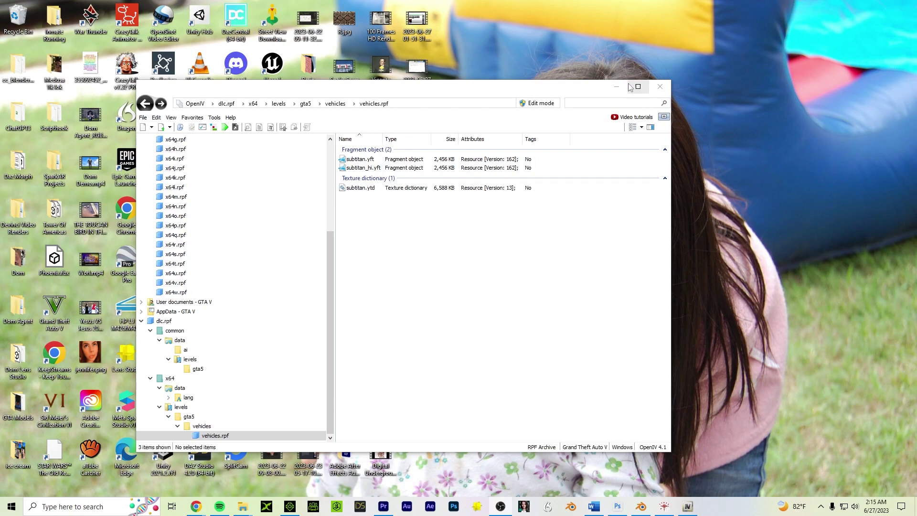
Export subtitan.yft and subtitan_hi.yft, choosing mods as the destination folder.
click(395, 162)
click(396, 169)
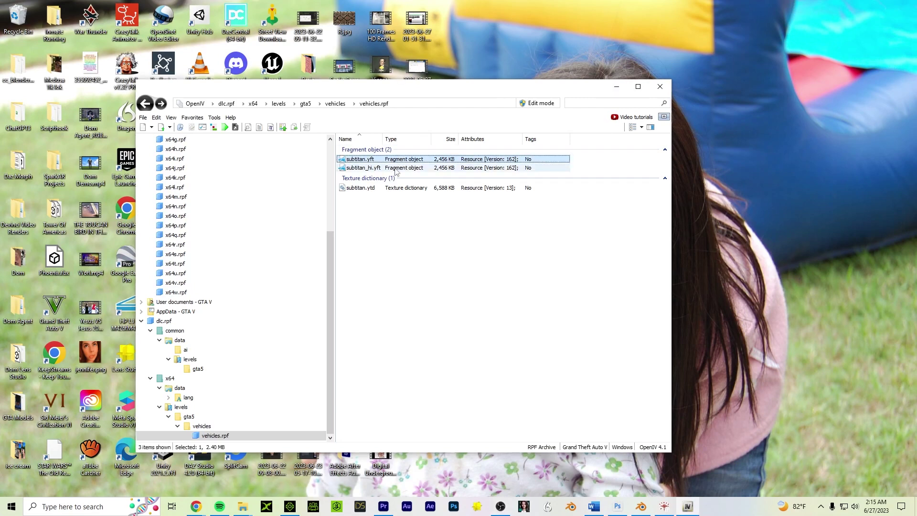
right_click(393, 170)
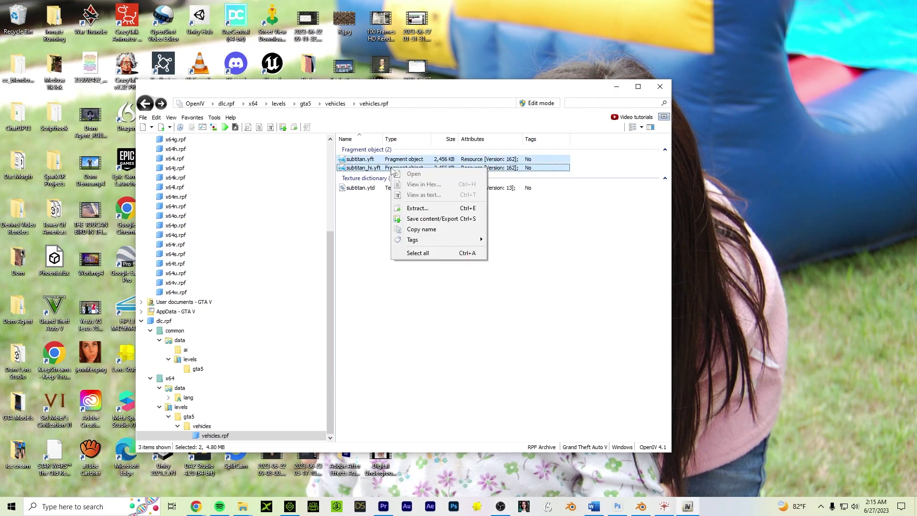
click(428, 220)
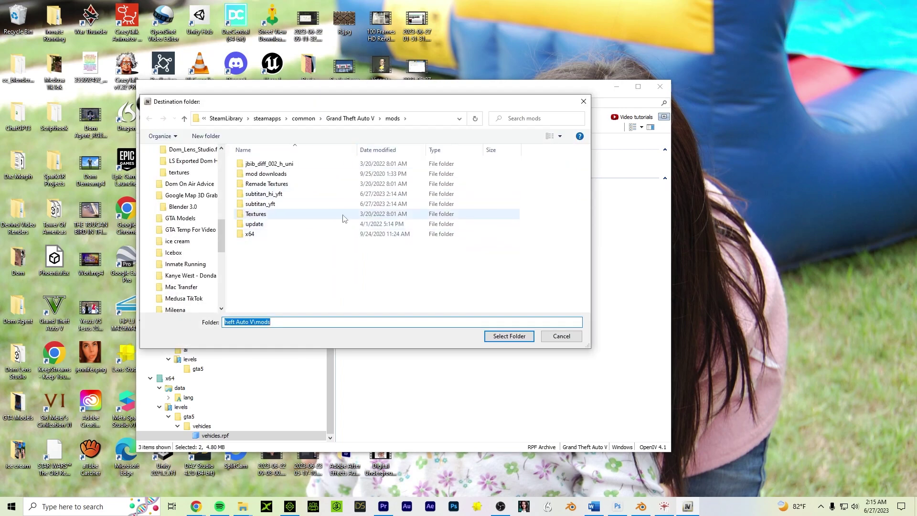
drag(307, 107, 456, 209)
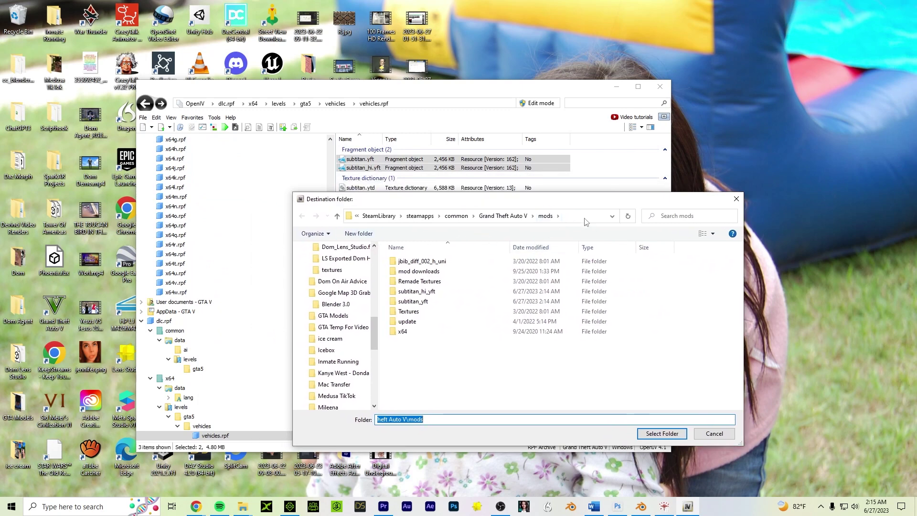
click(662, 433)
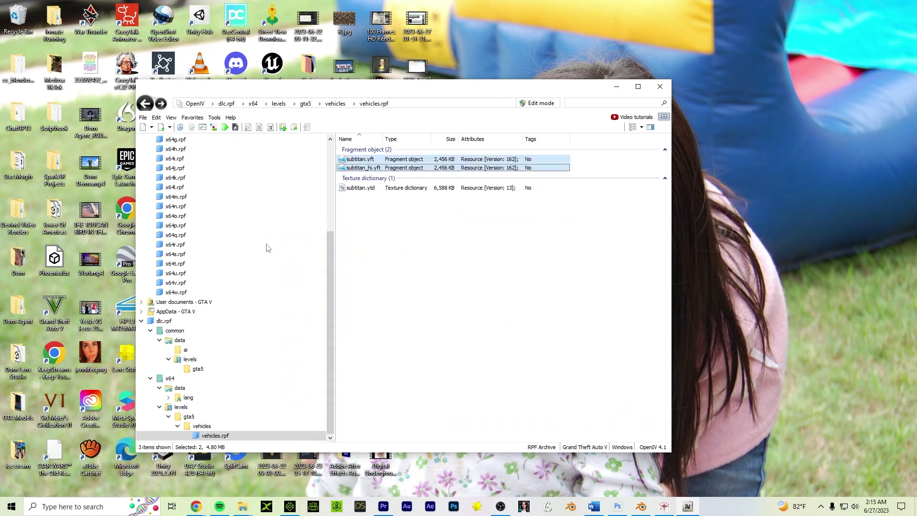
scroll(266, 247, up, 5)
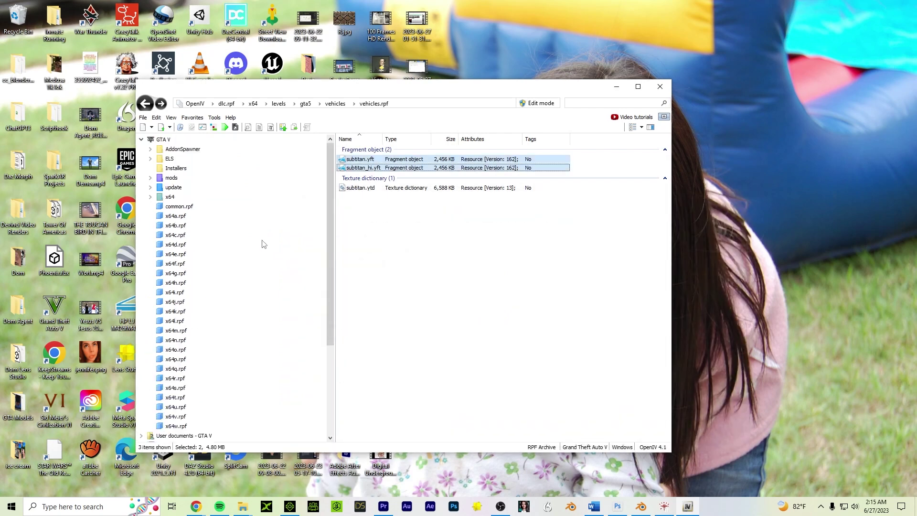
click(170, 177)
right_click(172, 180)
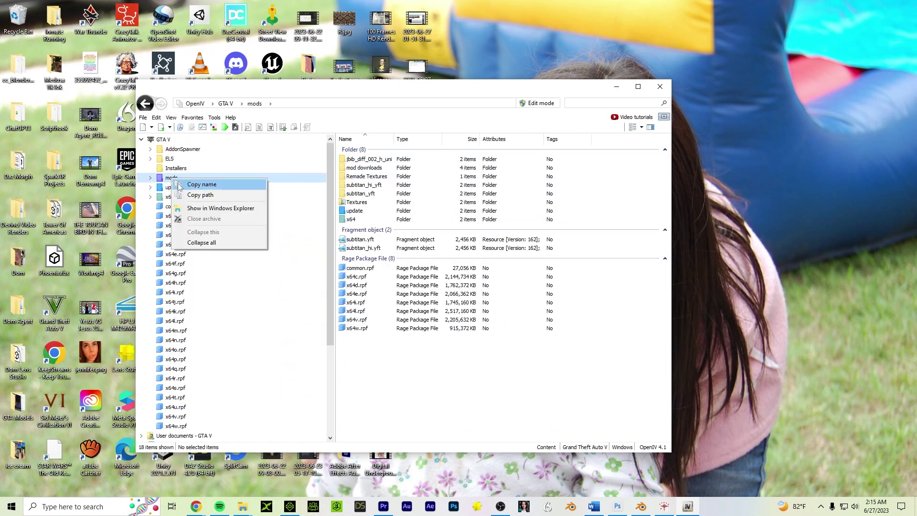
click(198, 208)
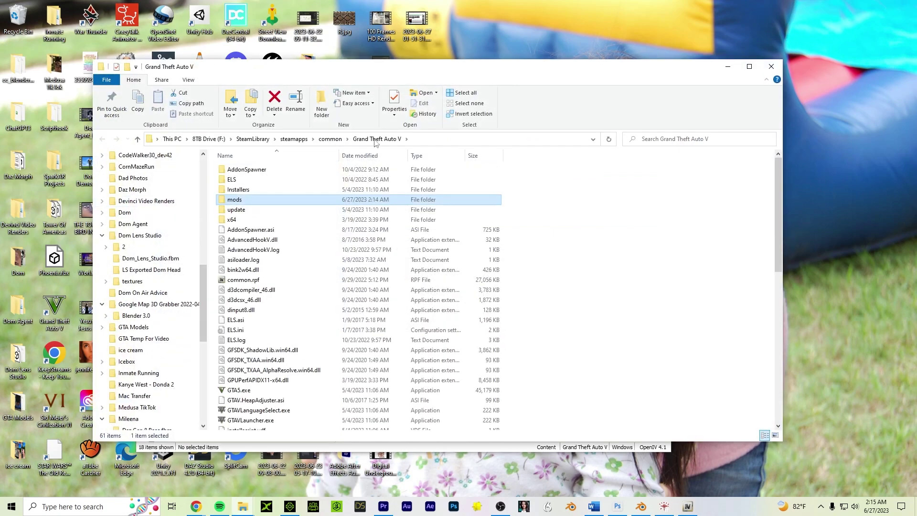
click(433, 138)
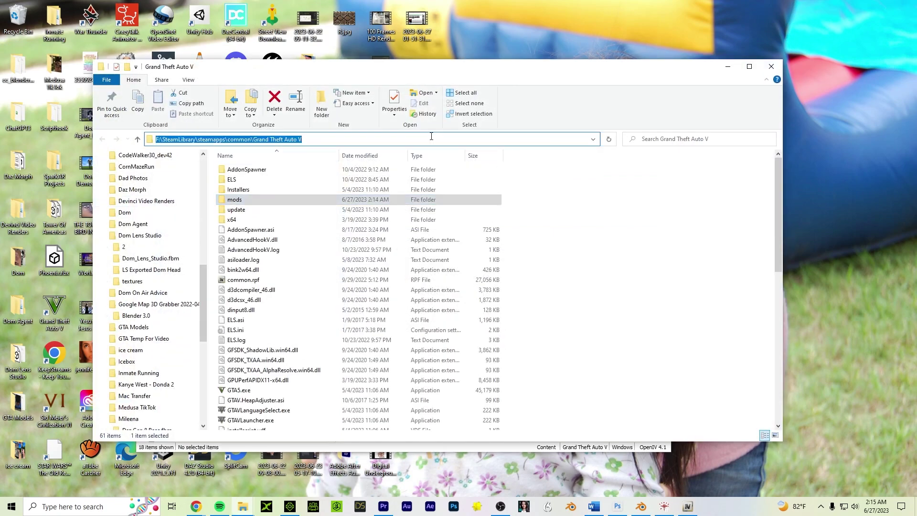
click(770, 67)
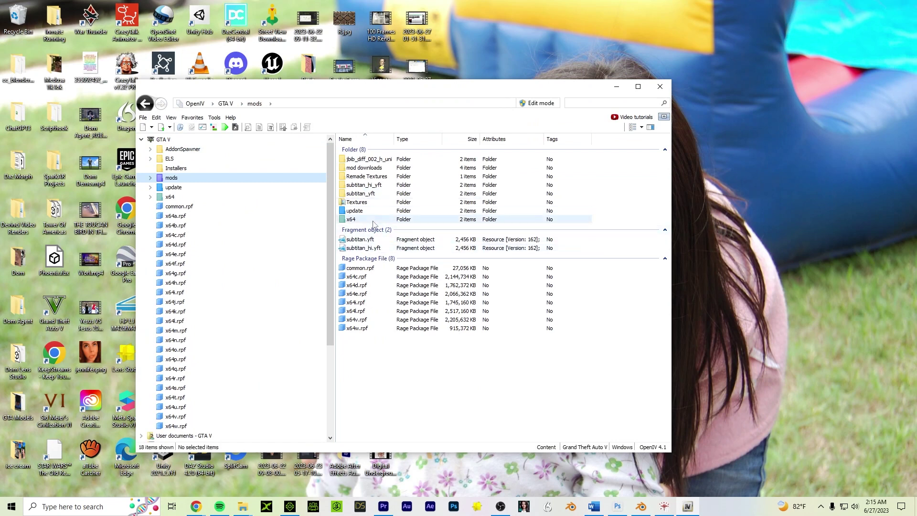
Reselect both subtitan .yft files and change the export path to the Grand Theft Auto V folder.
click(145, 103)
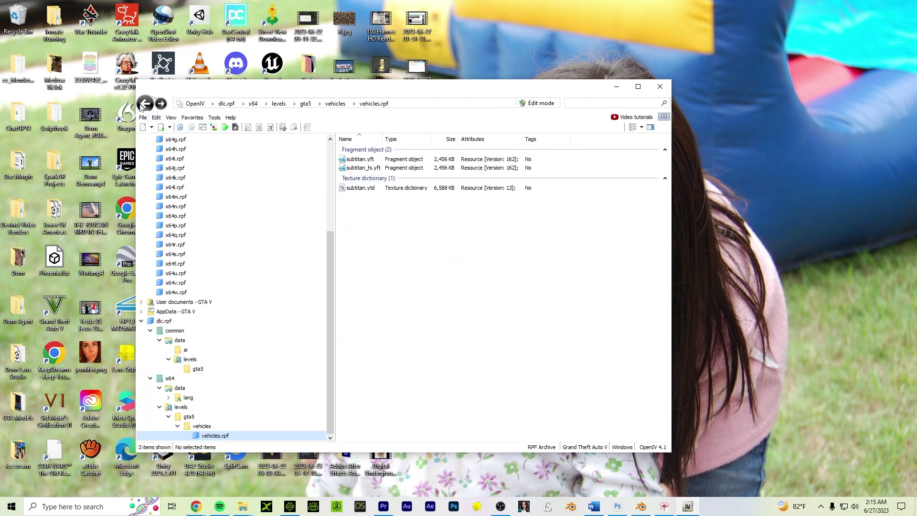
drag(404, 173, 391, 162)
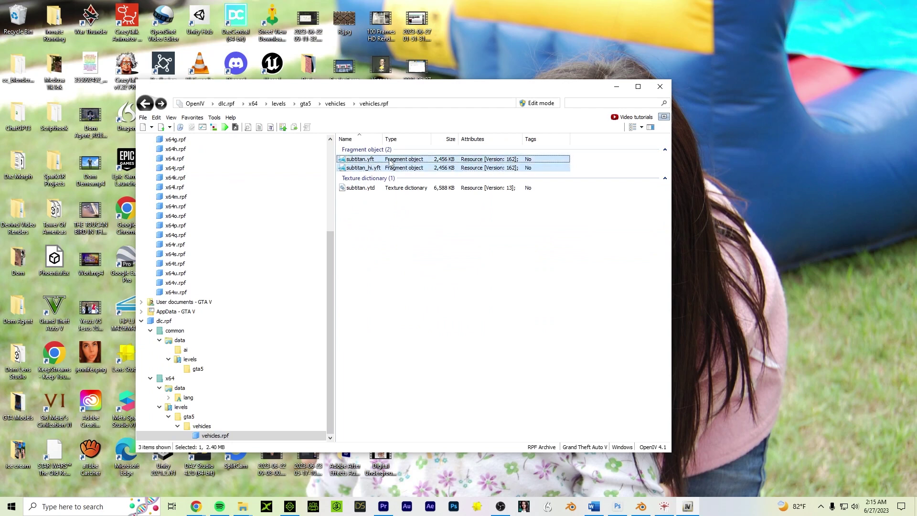
right_click(390, 162)
click(421, 210)
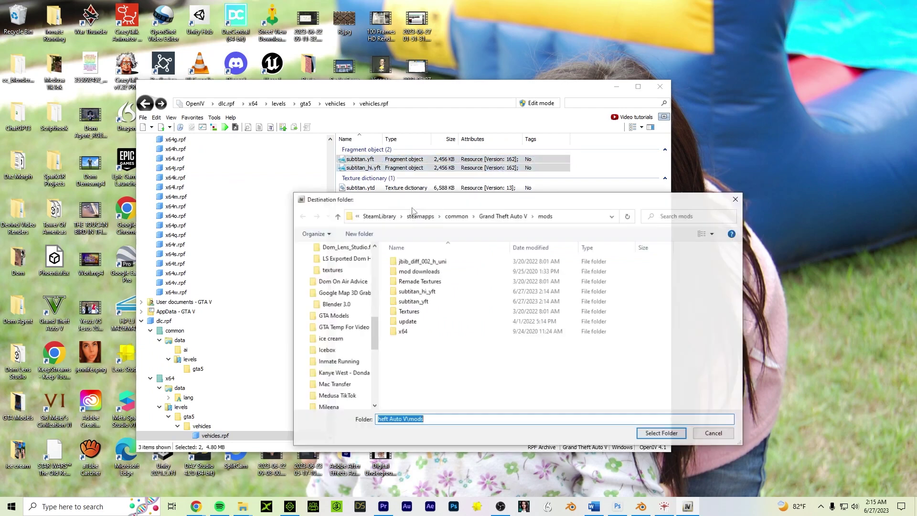
click(573, 215)
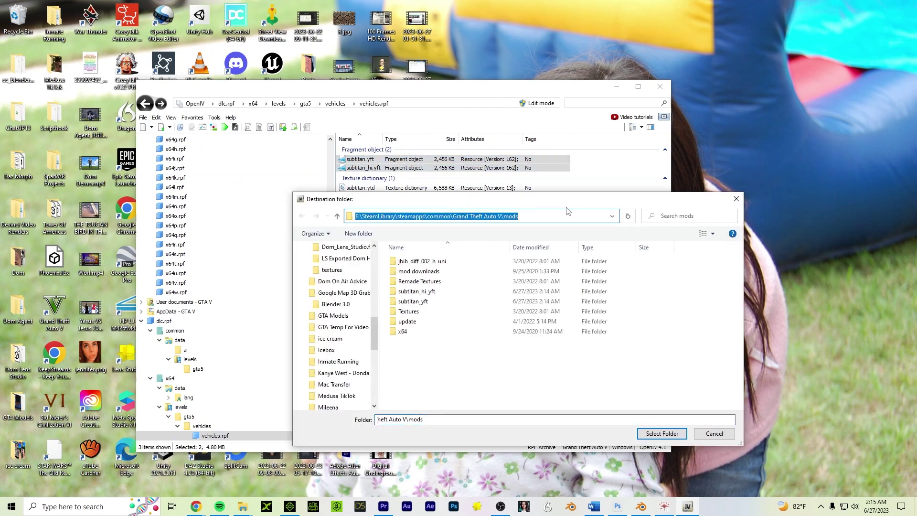
key(End)
key(BackSpace)
key(BackSpace)
key(BackSpace)
key(BackSpace)
key(BackSpace)
key(Return)
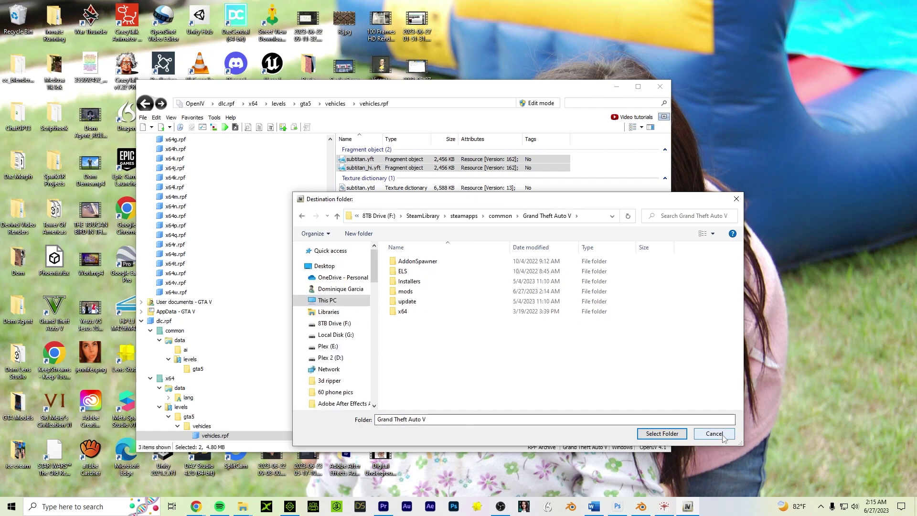
click(662, 433)
Open the mods folder in the tree and select the exported subtitan.yft.
click(348, 274)
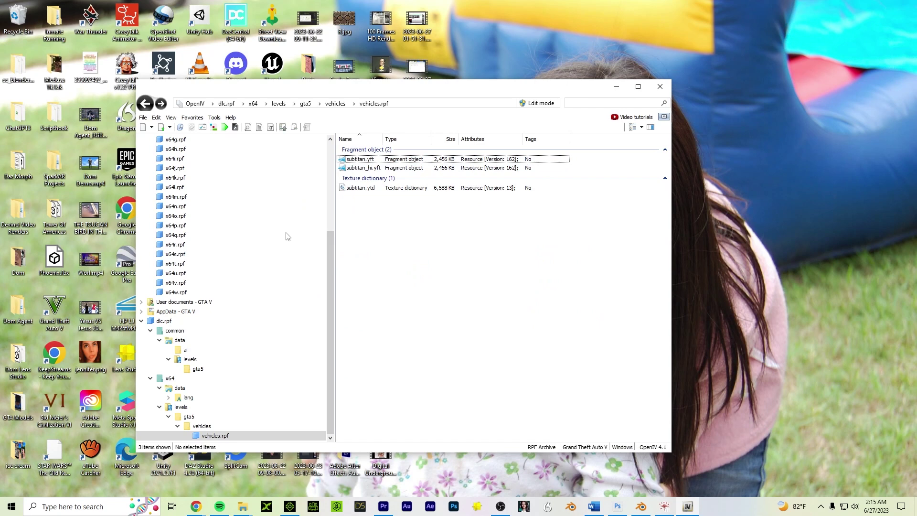
scroll(287, 236, up, 4)
scroll(243, 204, up, 1)
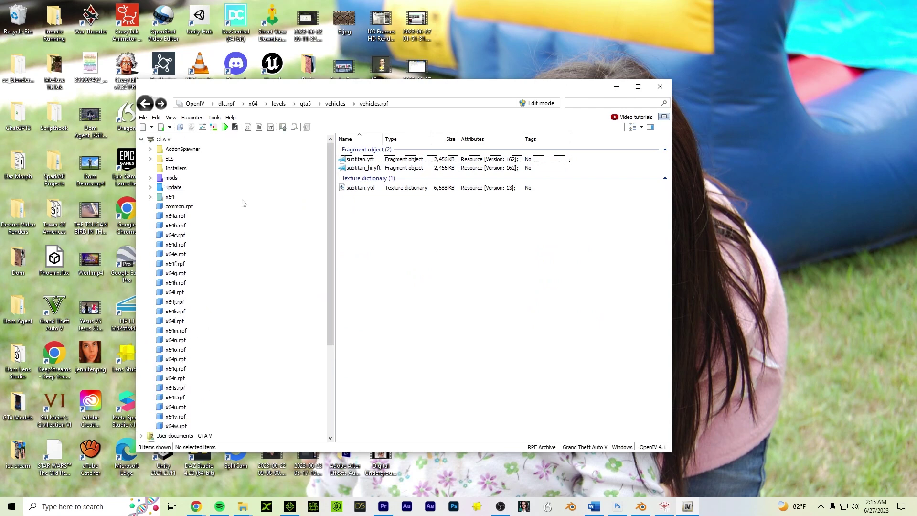
click(171, 178)
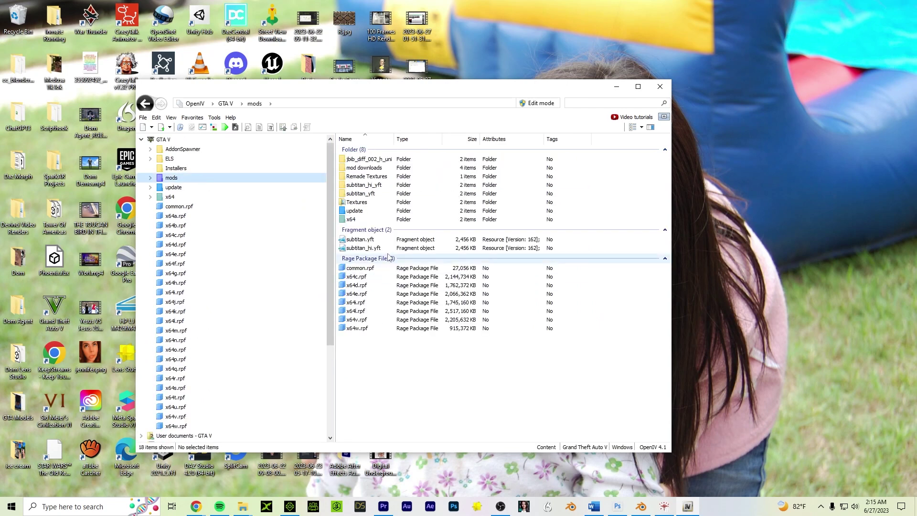
click(365, 239)
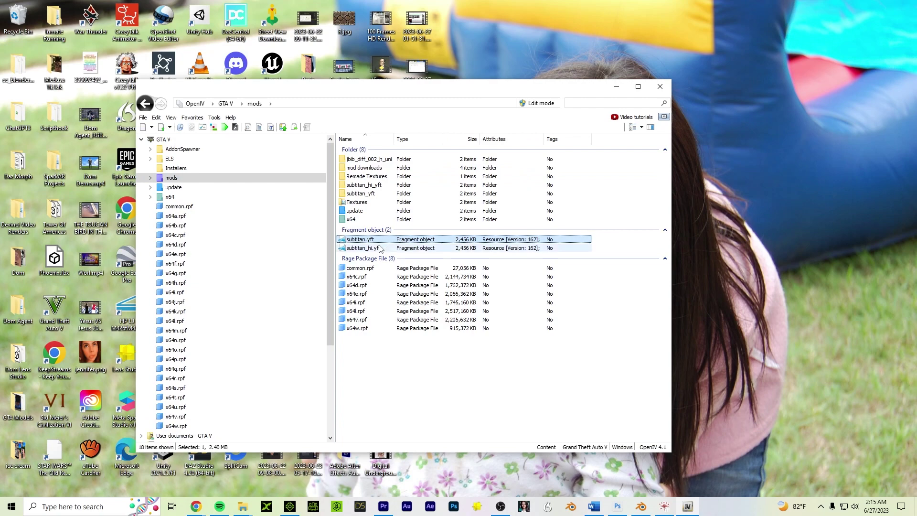
Close CodeWalker's RPF Explorer and relaunch it from its desktop icon so it rescans the archives.
click(663, 506)
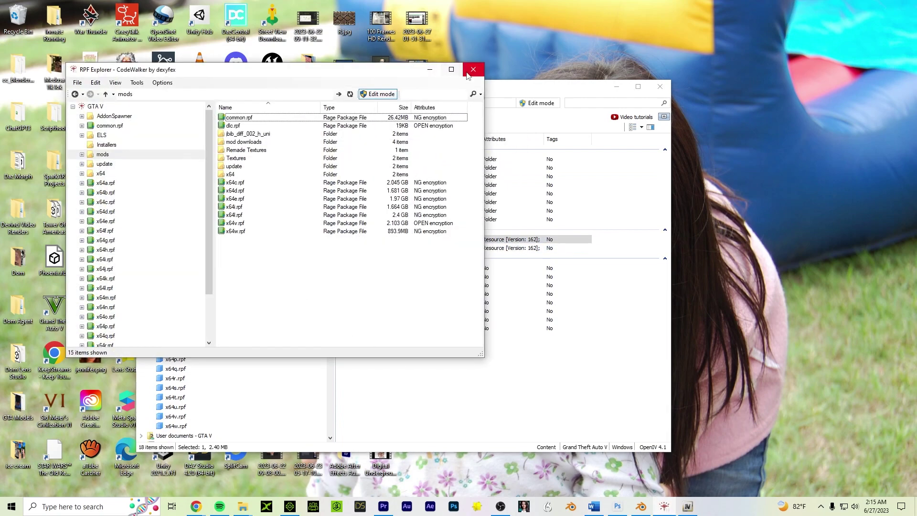
click(473, 70)
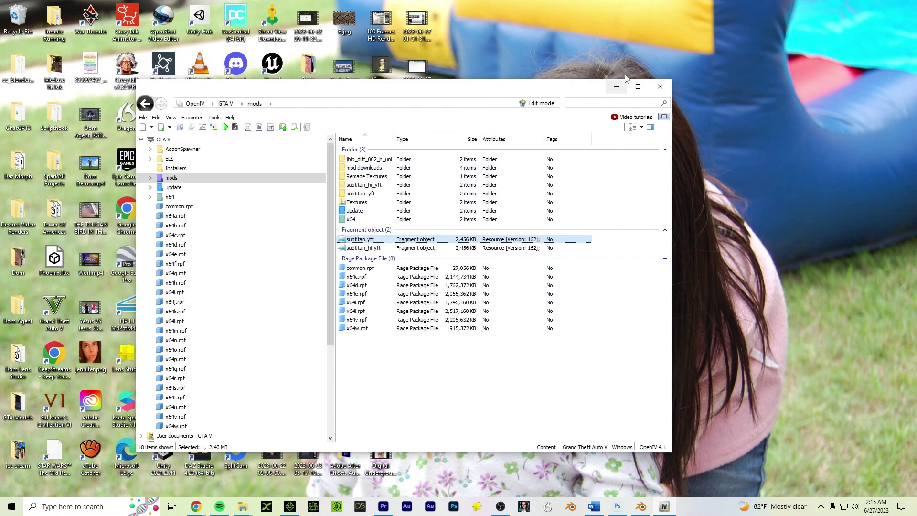
click(617, 86)
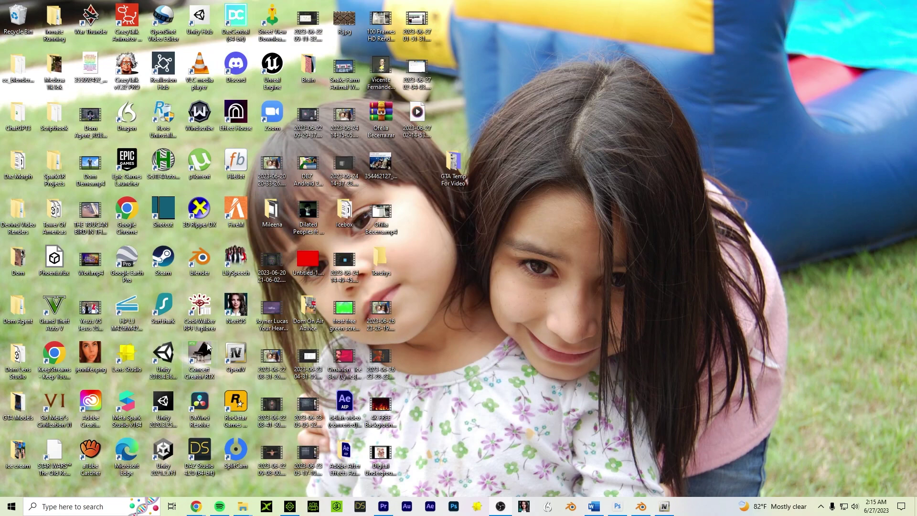
double_click(199, 309)
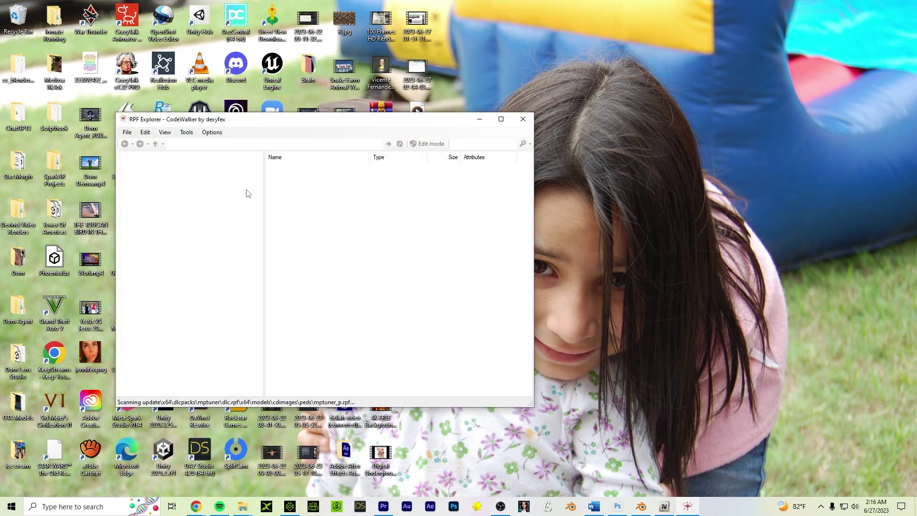
click(137, 203)
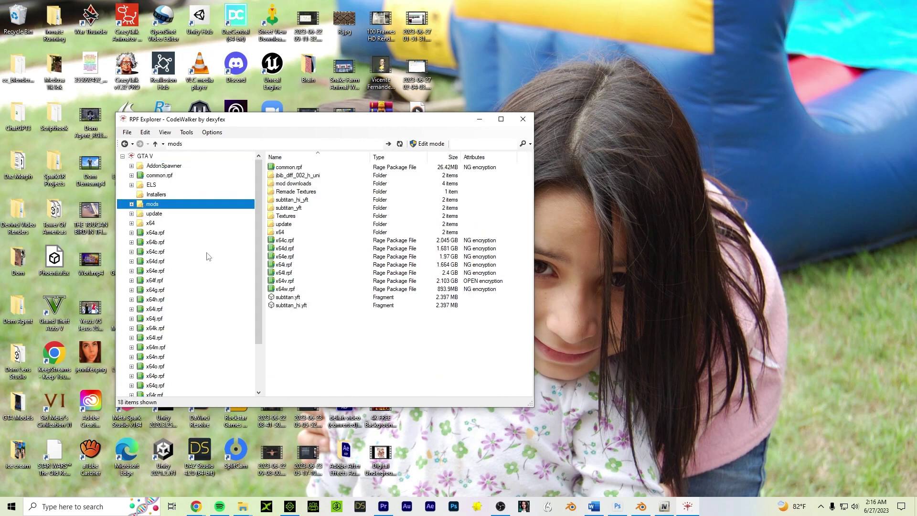
click(299, 334)
click(298, 289)
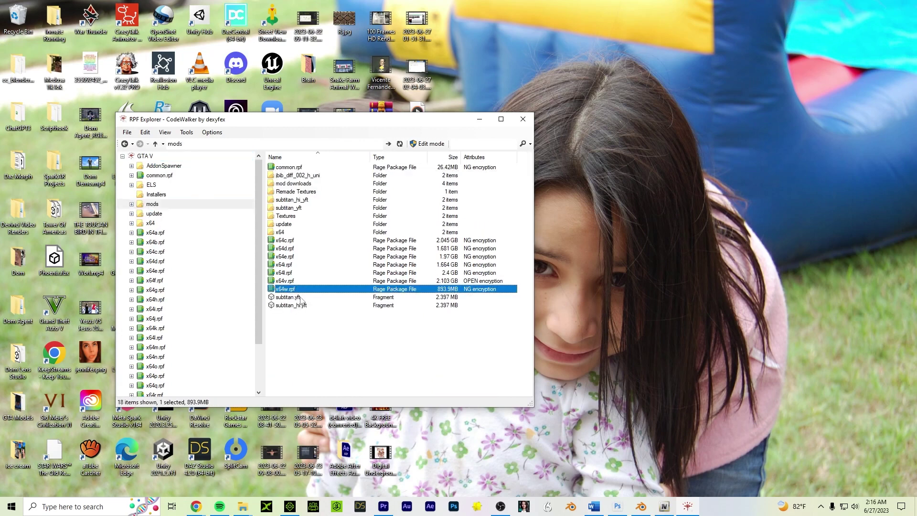
click(300, 297)
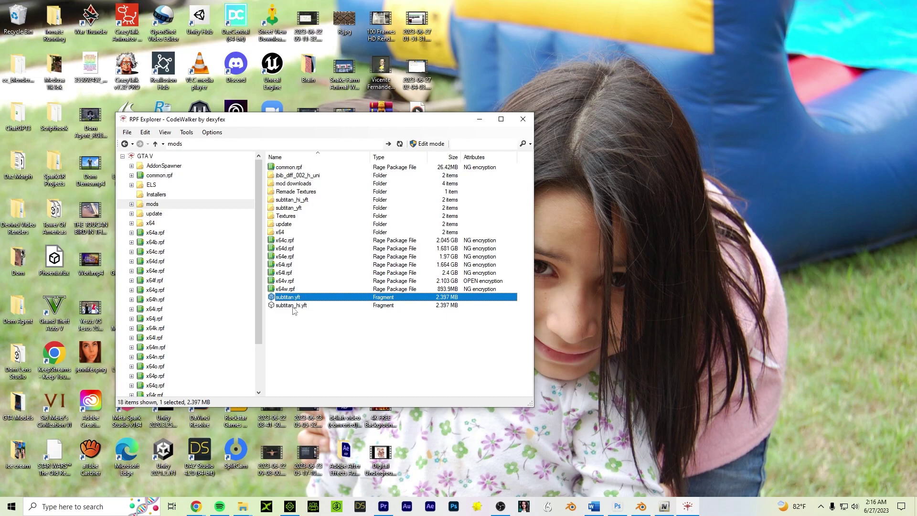
double_click(333, 298)
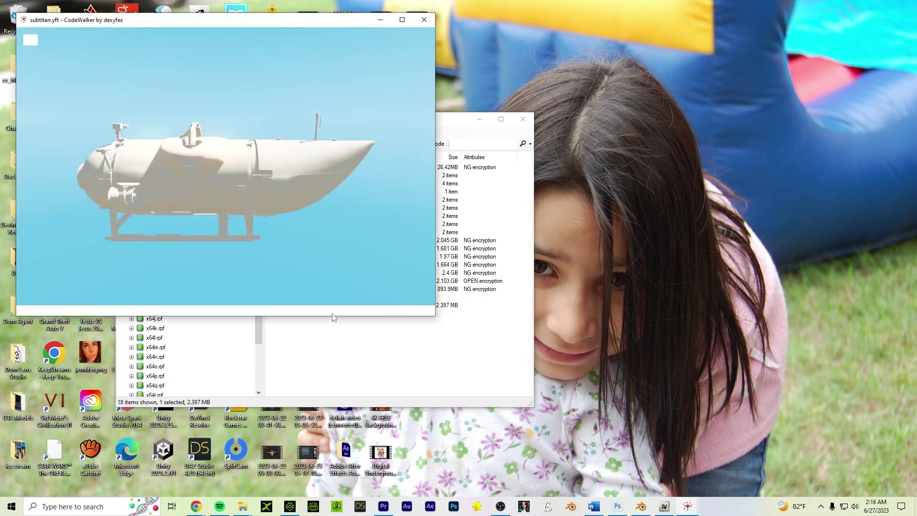
drag(224, 188, 444, 102)
key(alt+F4)
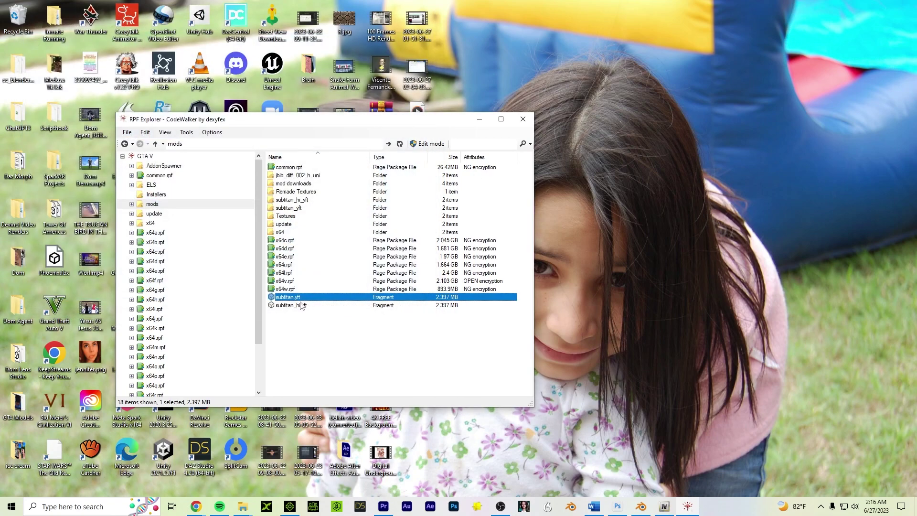
Export subtitan.yft as XML into the Desktop's GTA Temp For Video folder.
right_click(296, 297)
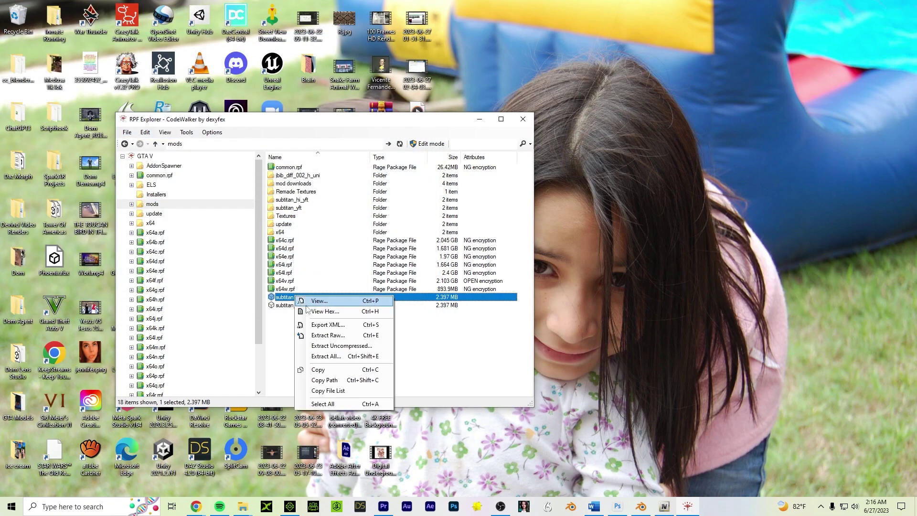
click(327, 324)
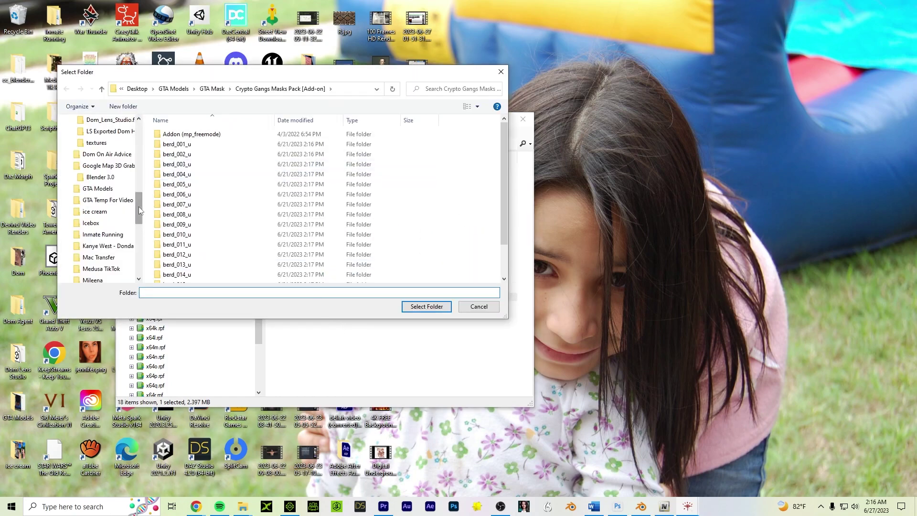
drag(139, 207, 136, 141)
click(95, 150)
click(91, 142)
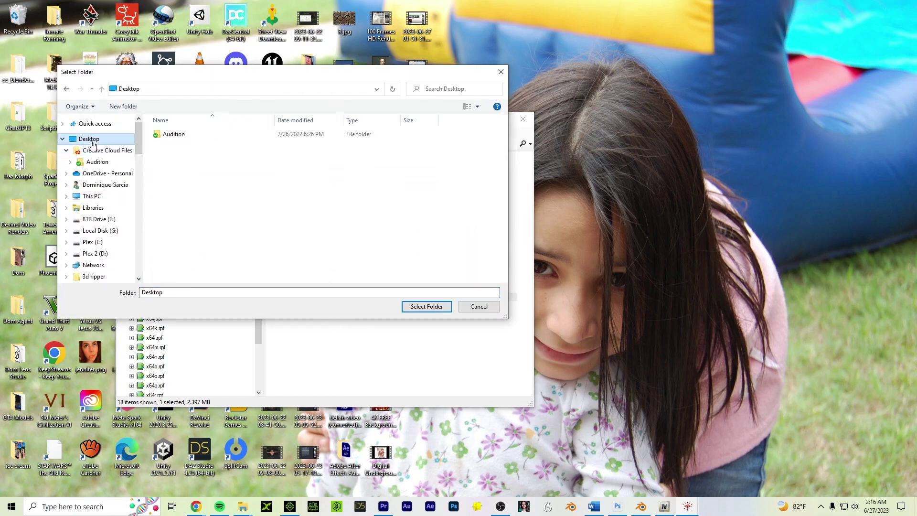
scroll(210, 244, down, 3)
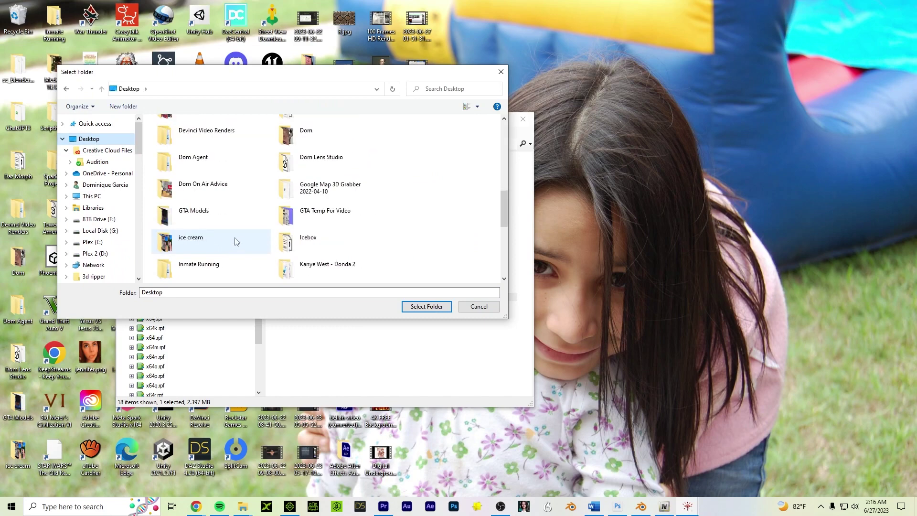
double_click(315, 216)
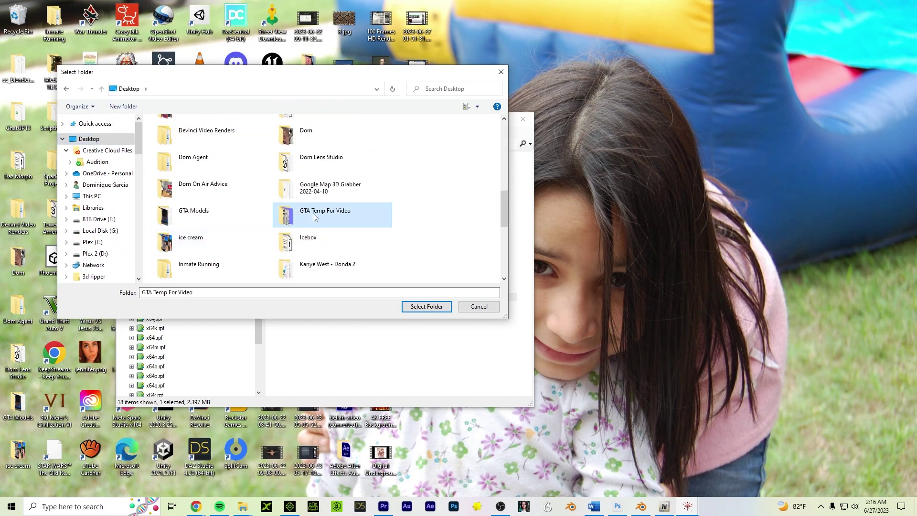
click(426, 306)
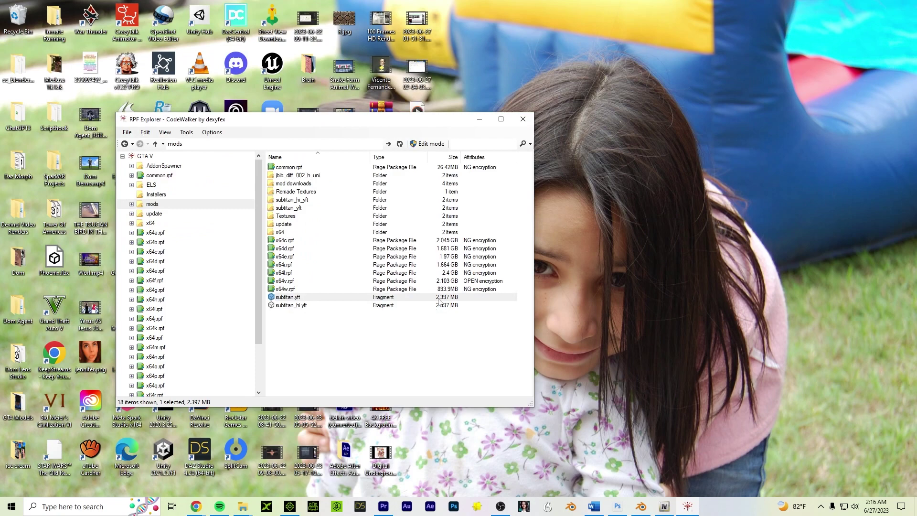
Preview subtitan_hi.yft in the 3D viewer, rotate the submarine, then close the preview.
click(320, 308)
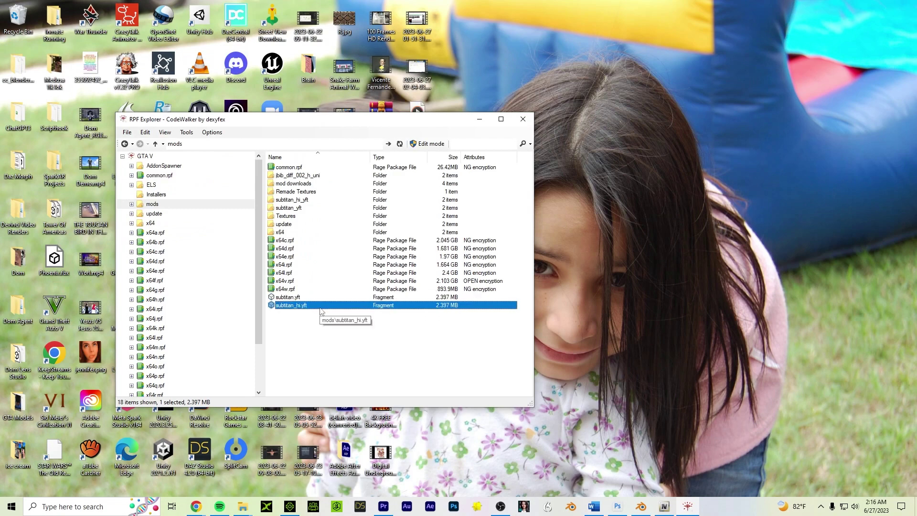
double_click(313, 305)
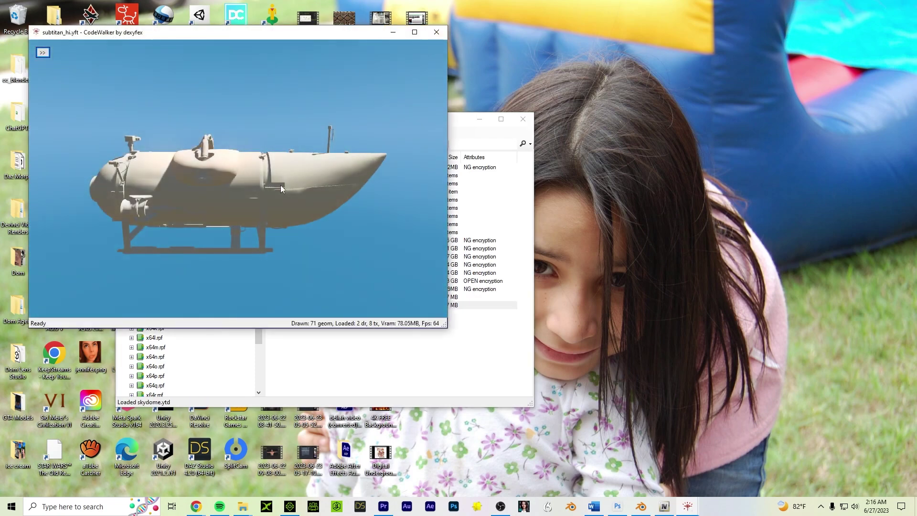
drag(292, 241, 427, 201)
click(436, 32)
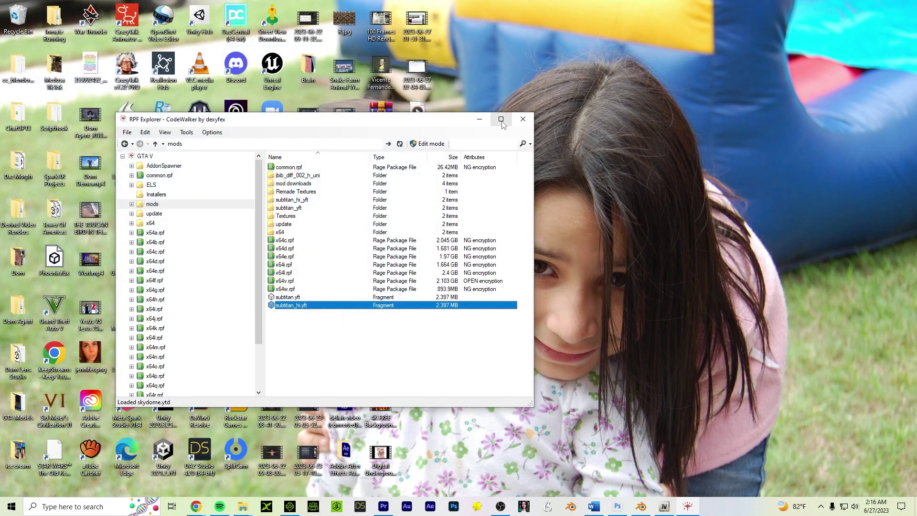
Minimise CodeWalker, bring OpenIV forward and open vehicles.rpf inside dlc.rpf.
click(482, 120)
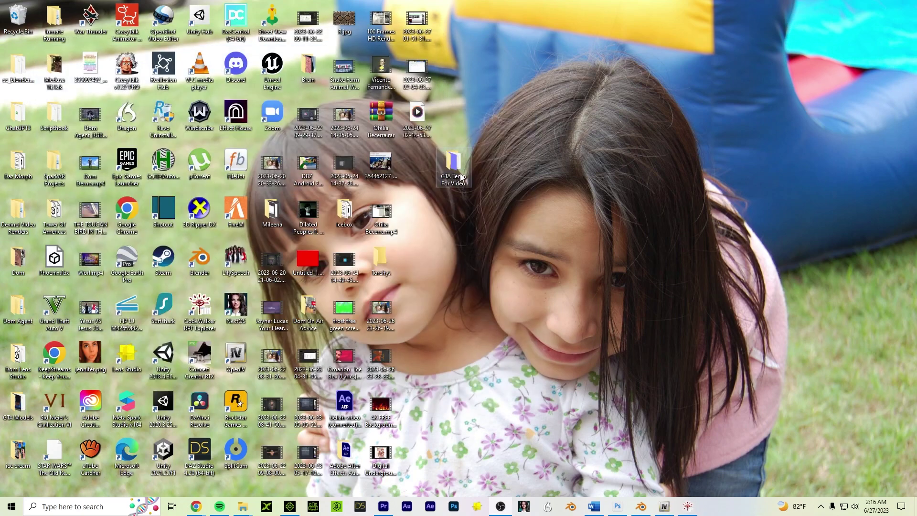
drag(453, 165, 422, 166)
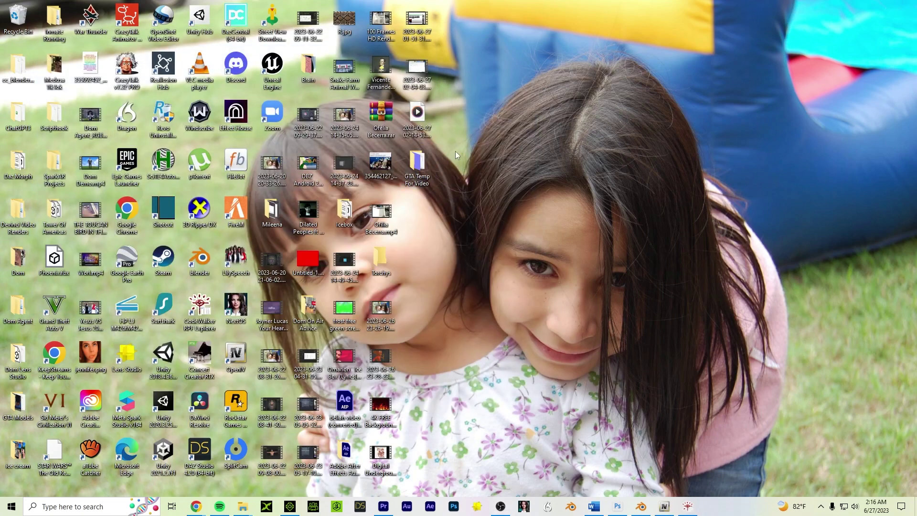
click(665, 506)
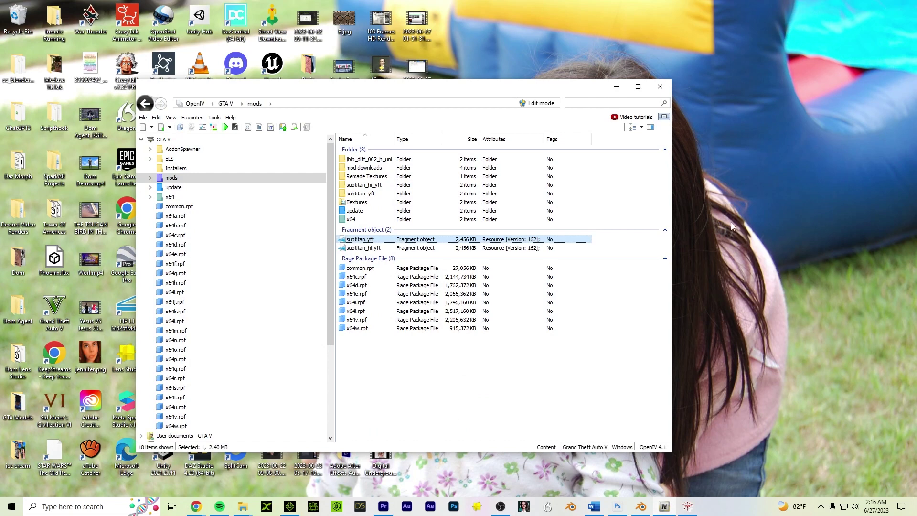
scroll(215, 354, down, 5)
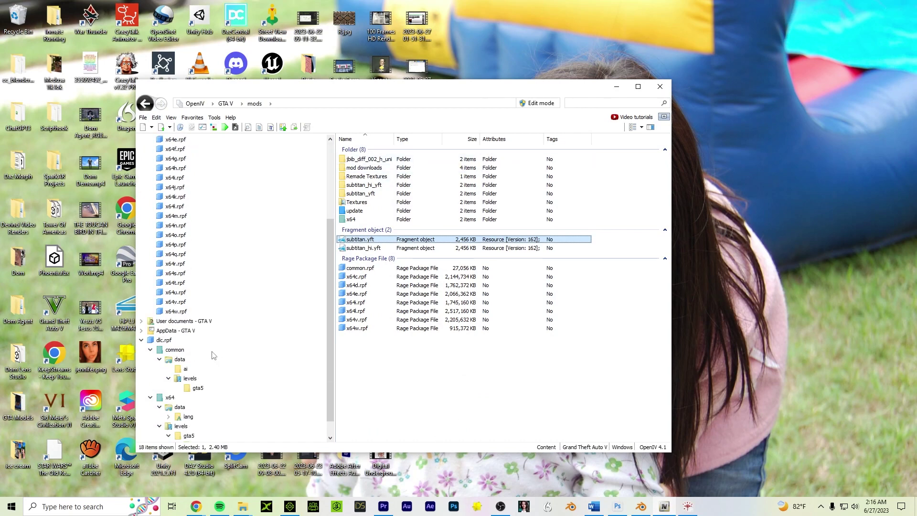
click(223, 435)
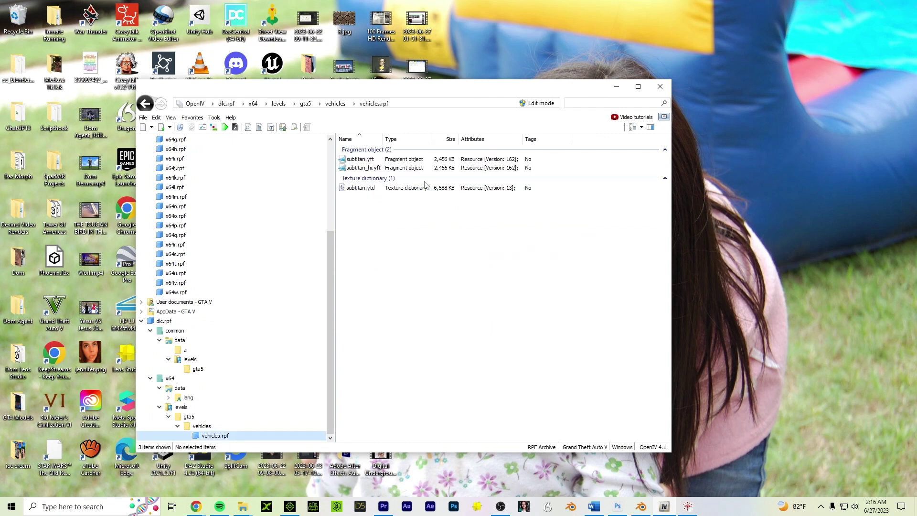
click(377, 188)
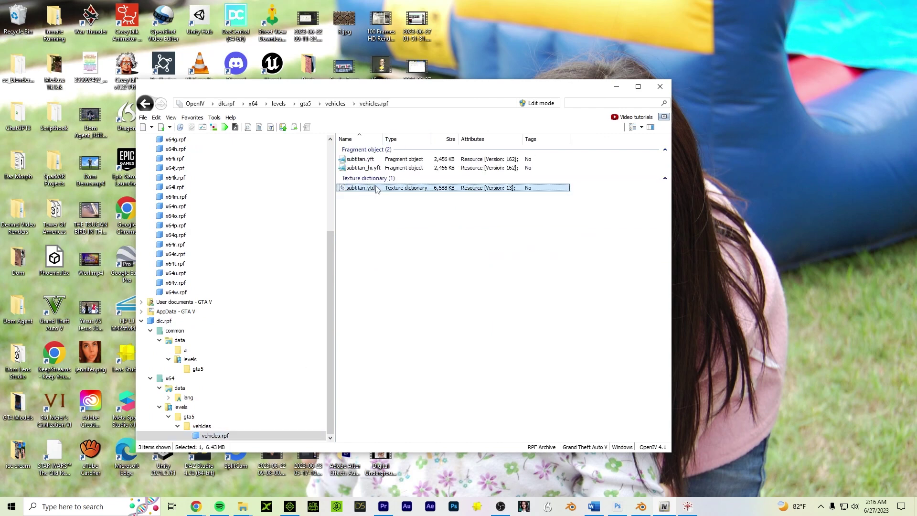
right_click(377, 190)
click(399, 191)
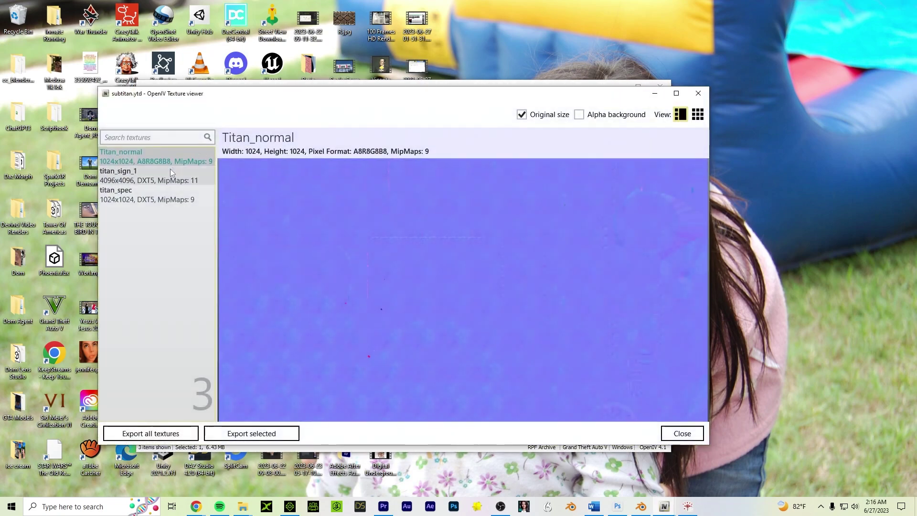
right_click(170, 172)
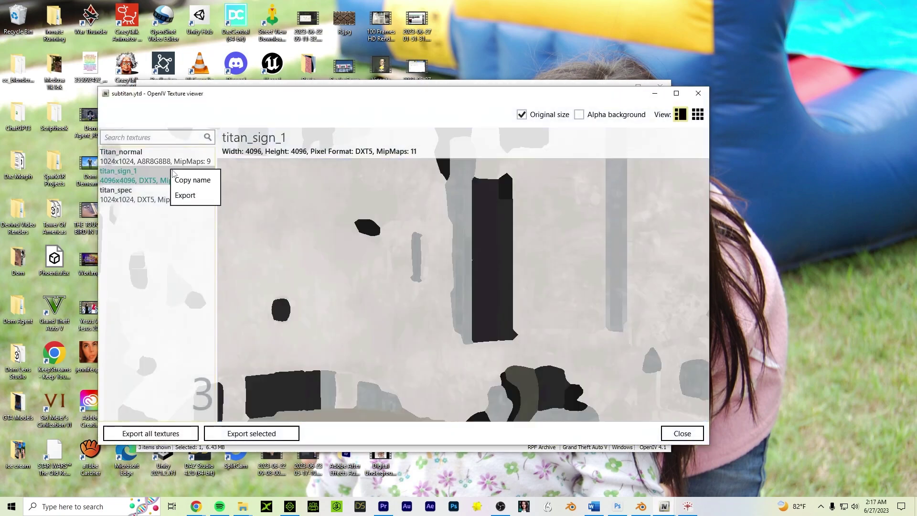
click(189, 194)
click(252, 323)
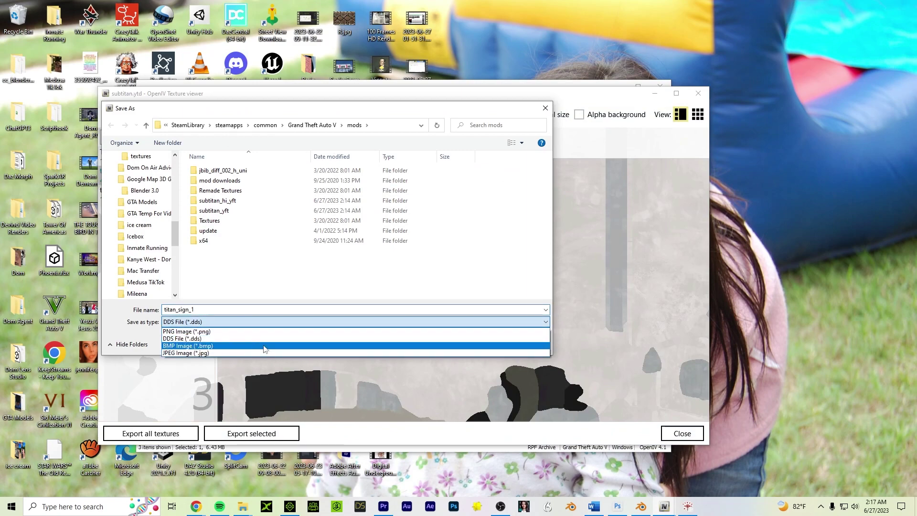
click(271, 350)
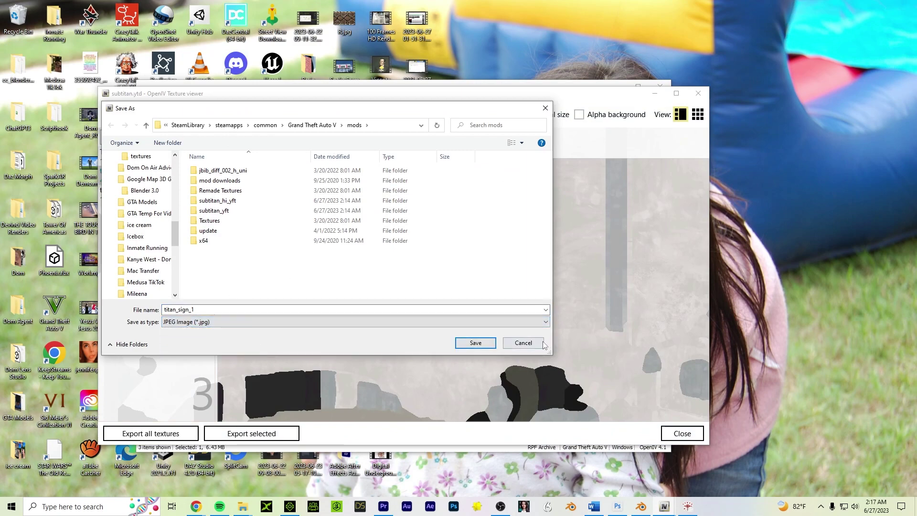
click(523, 342)
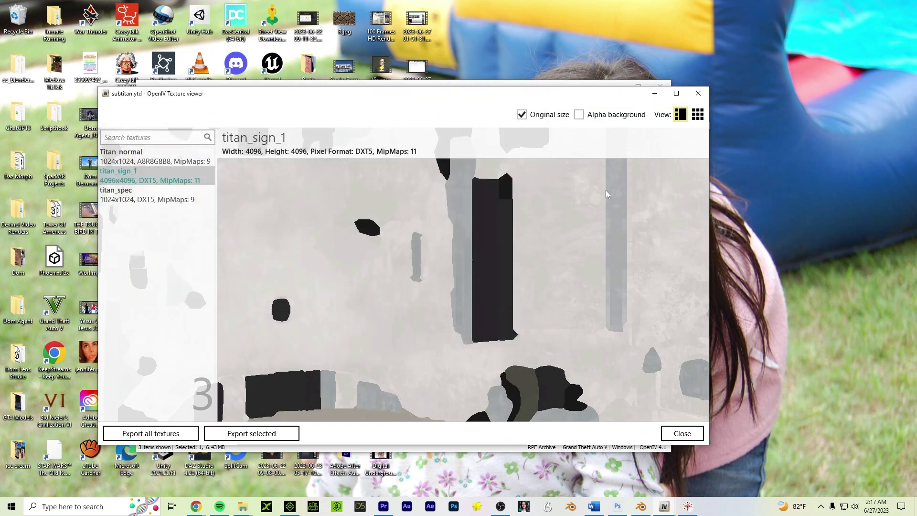
click(698, 94)
Open the GTA V mods folder in File Explorer, select its full path, then close the window.
click(387, 238)
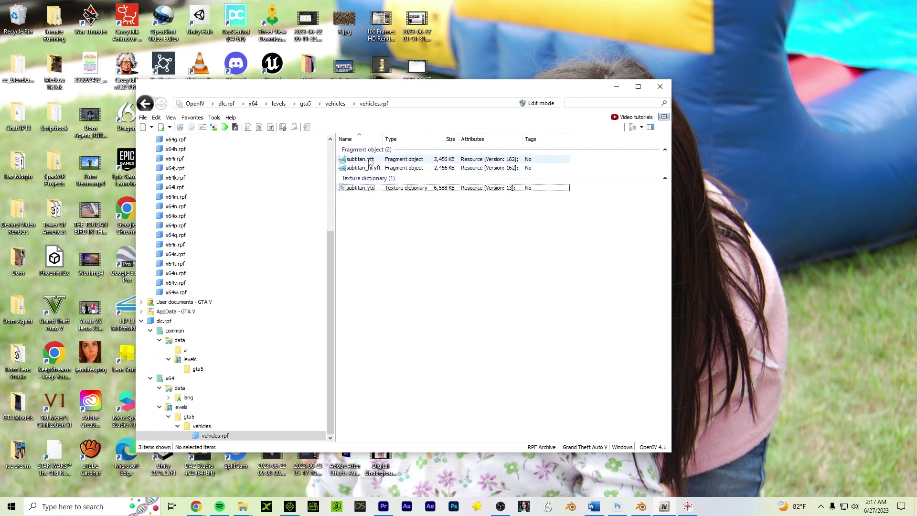
drag(328, 279, 261, 164)
click(175, 179)
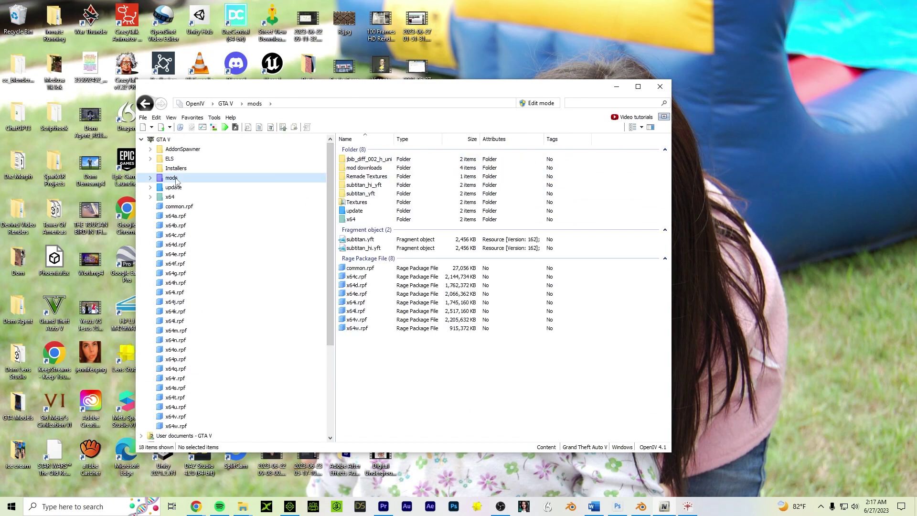
right_click(176, 179)
click(201, 209)
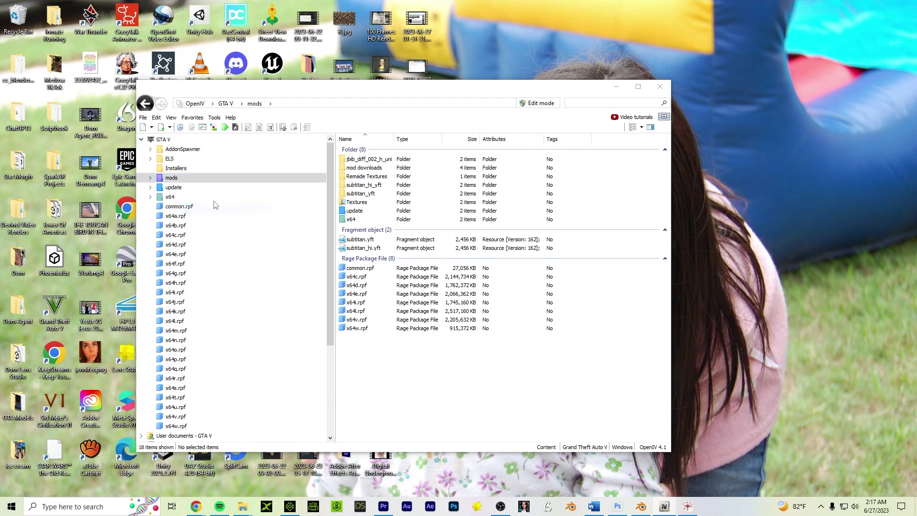
click(457, 137)
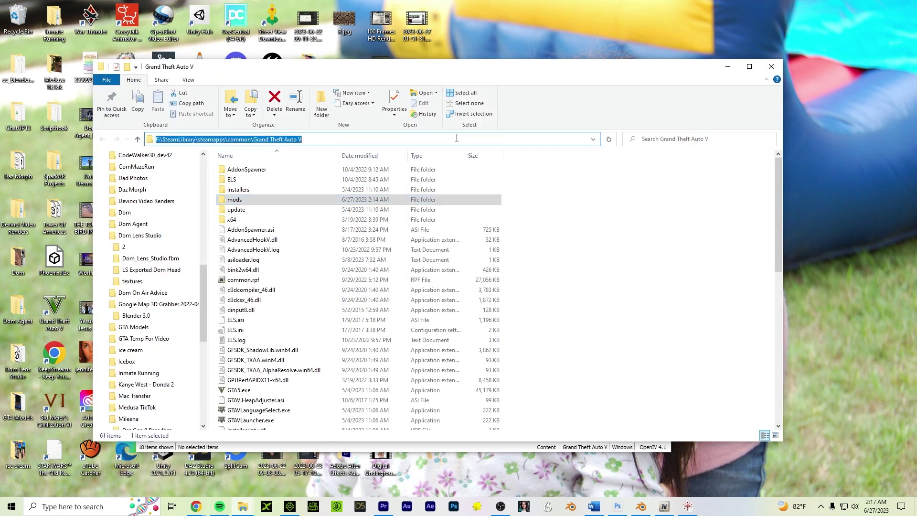
click(771, 66)
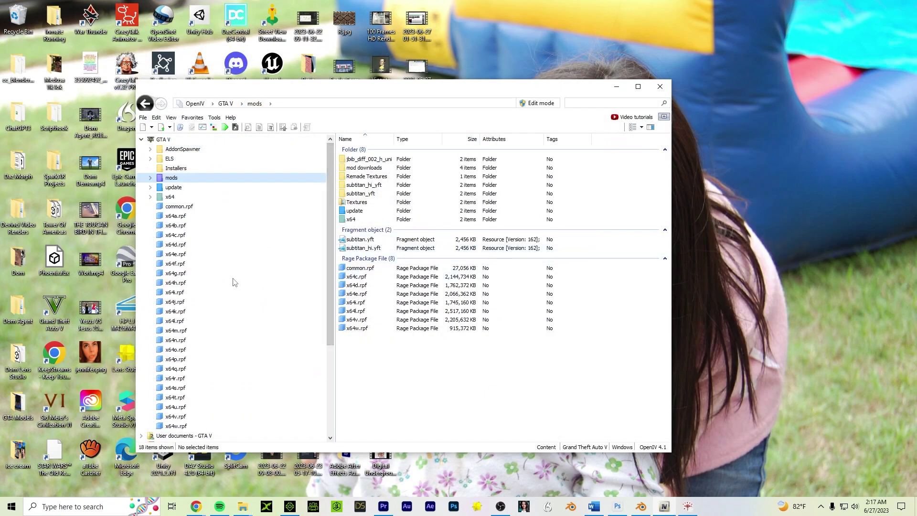
In vehicles.rpf, start exporting subtitan.yft, trim mods from the destination path, then cancel.
click(212, 436)
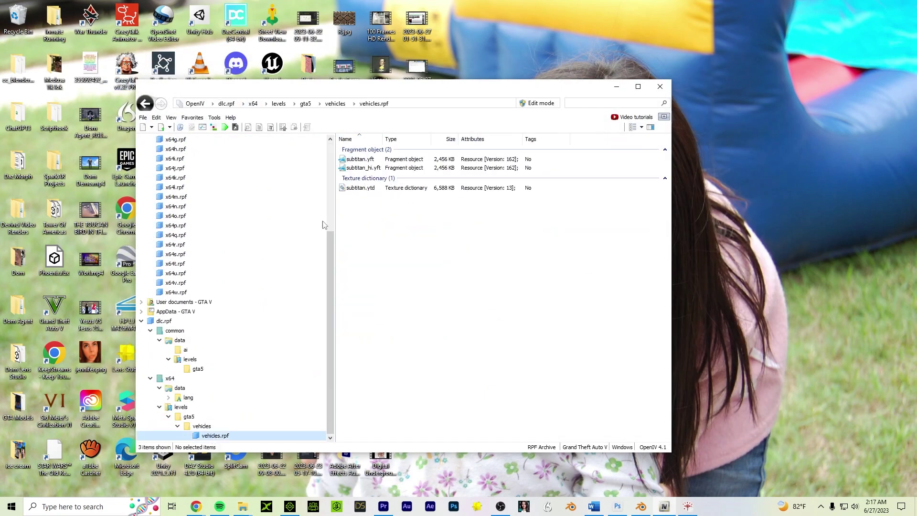
click(363, 162)
right_click(363, 162)
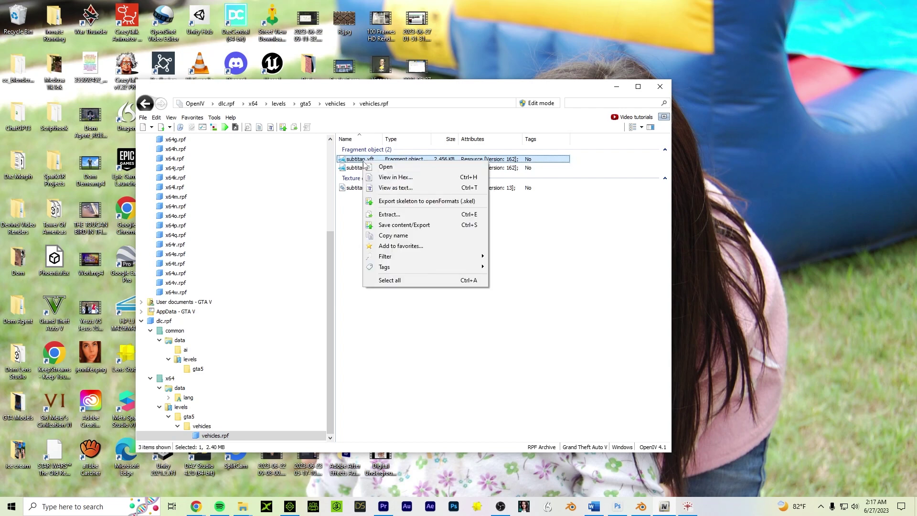
click(404, 225)
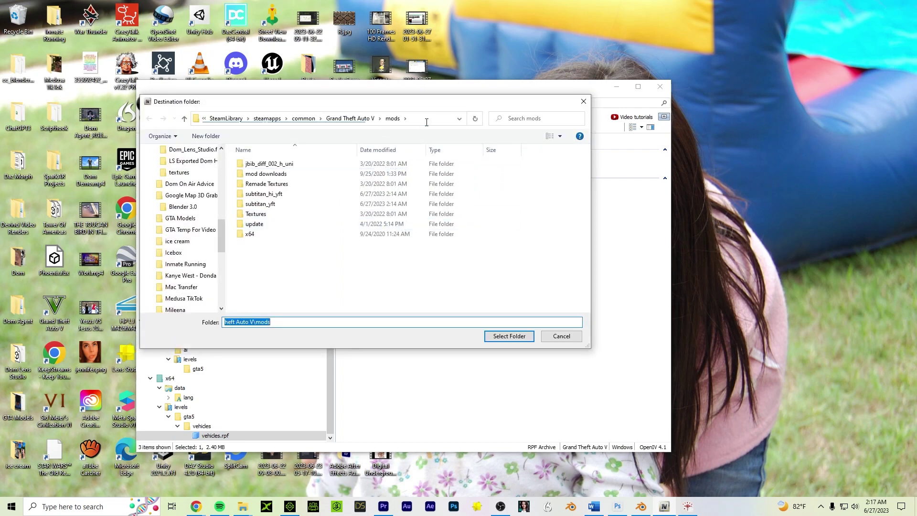
click(426, 122)
click(425, 118)
key(BackSpace)
key(BackSpace)
key(BackSpace)
key(BackSpace)
key(BackSpace)
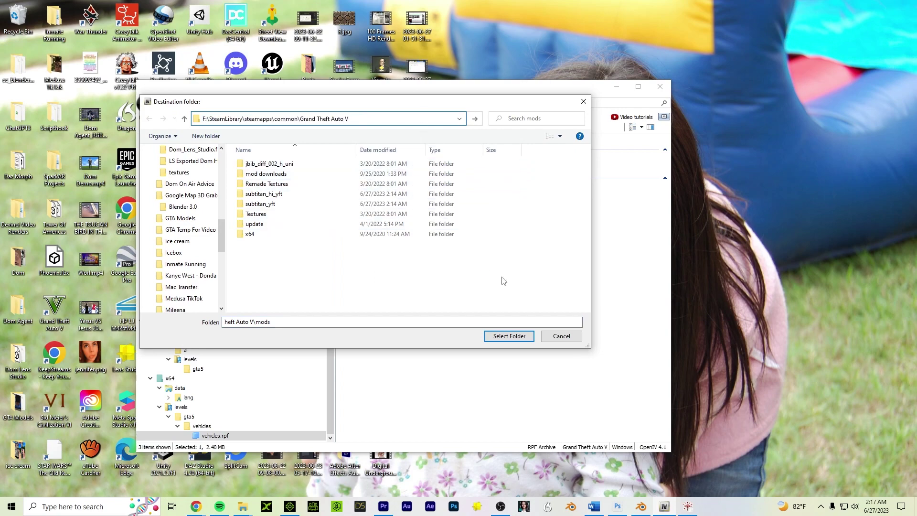
click(566, 335)
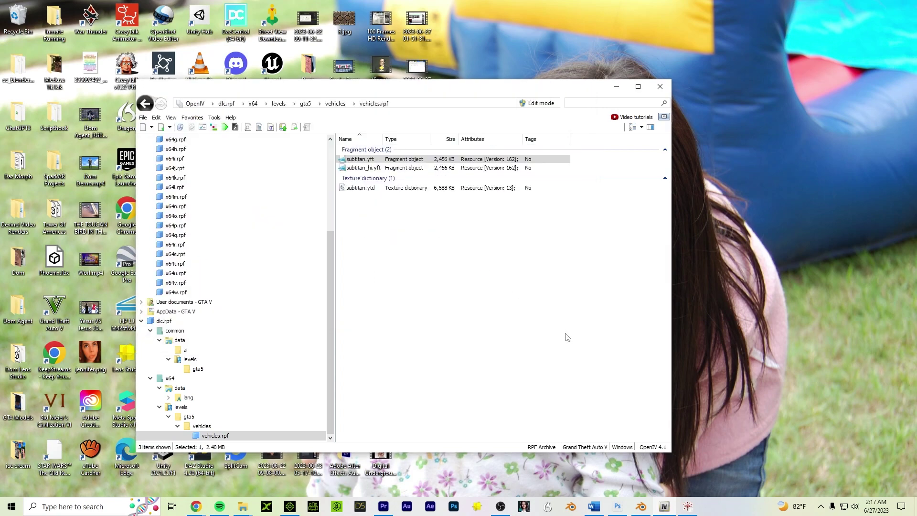
Minimise OpenIV, export subtitan.yft as XML from CodeWalker's RPF Explorer, then switch to Blender.
click(615, 87)
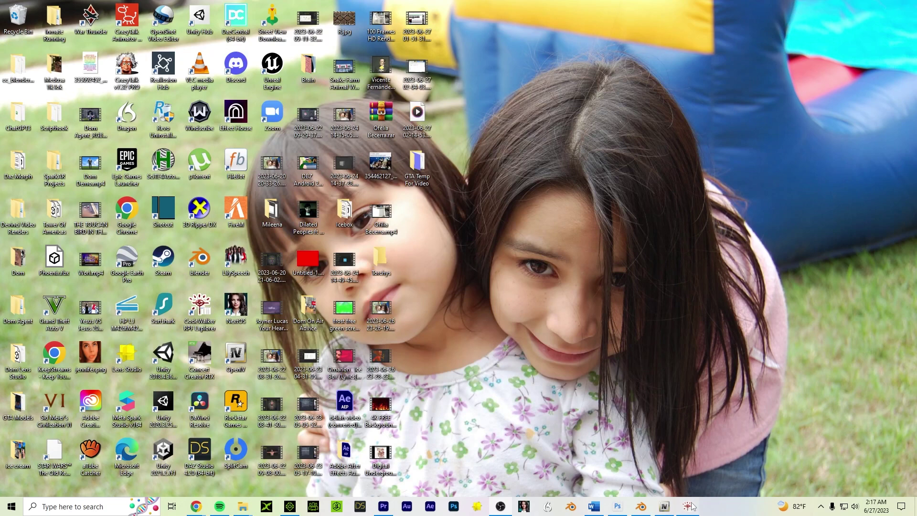
click(690, 504)
click(379, 365)
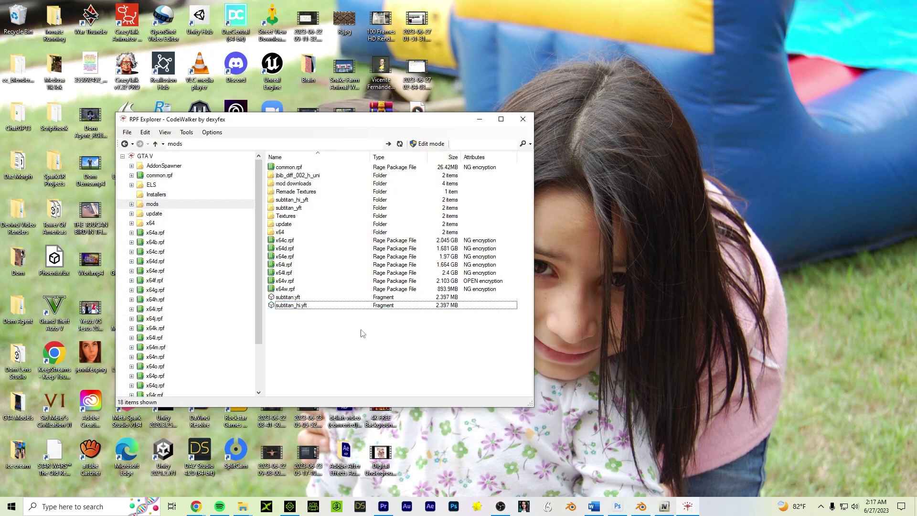
click(289, 298)
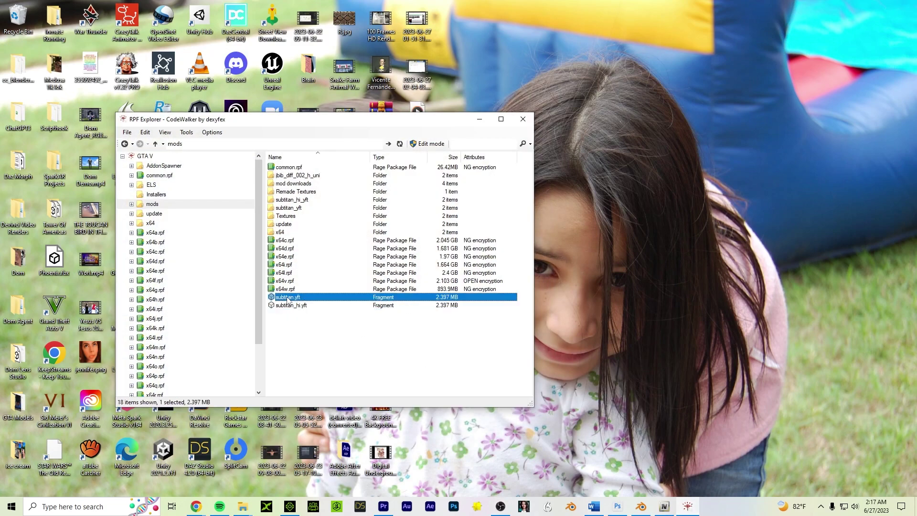
right_click(289, 299)
click(316, 325)
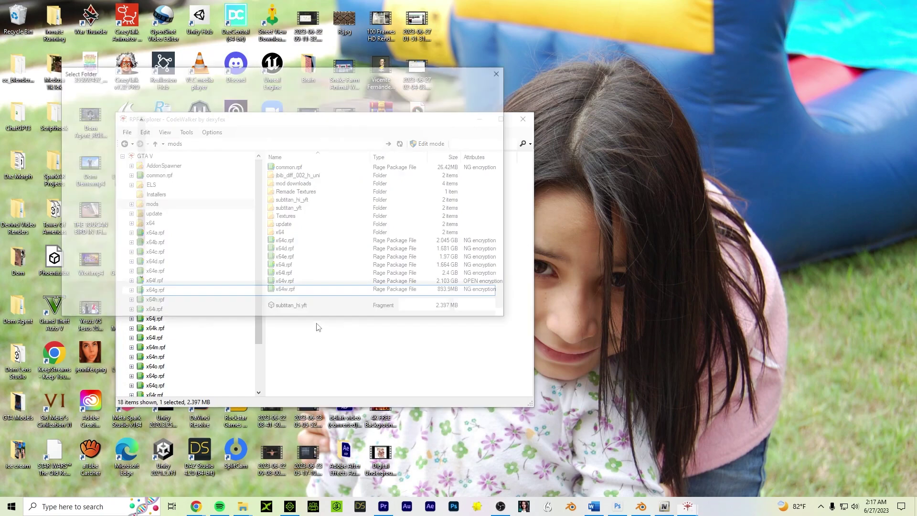
click(492, 305)
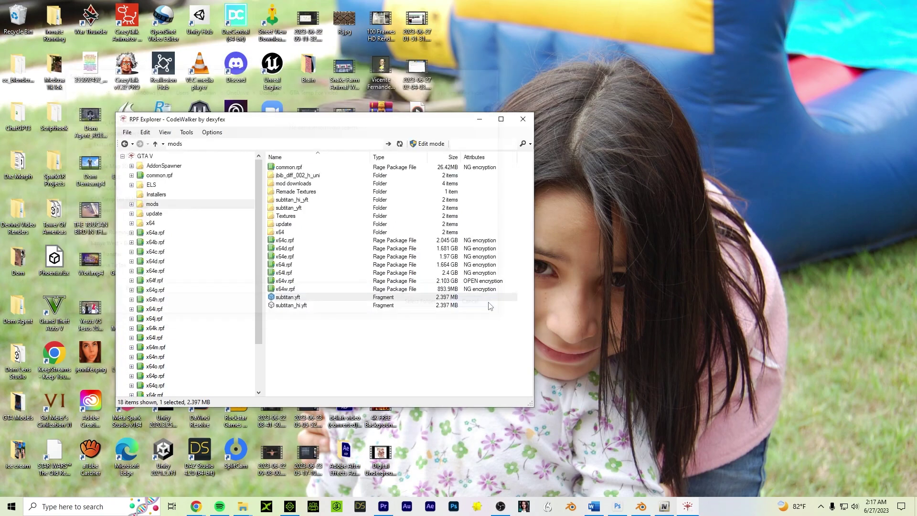
click(648, 505)
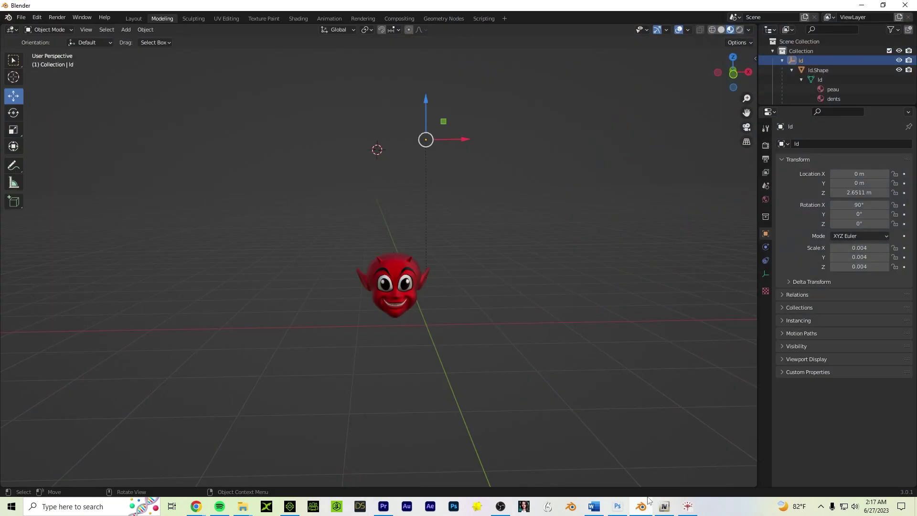
Start a new General scene without saving and delete the default cube and camera.
click(21, 17)
mouse_move(28, 31)
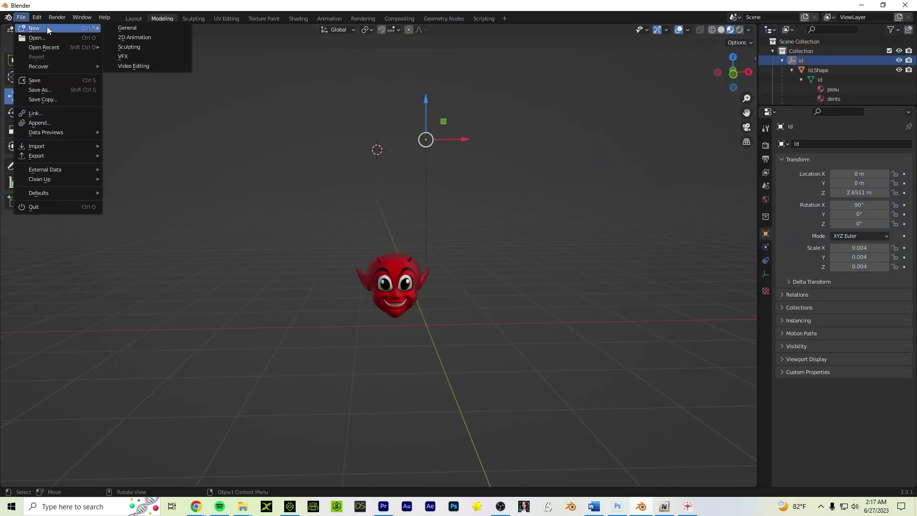
click(127, 28)
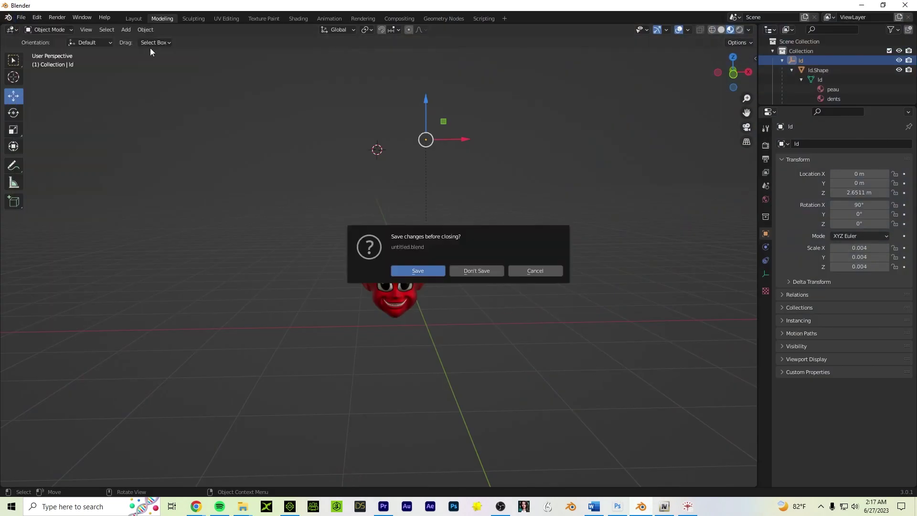
click(471, 268)
drag(459, 289, 134, 146)
key(Delete)
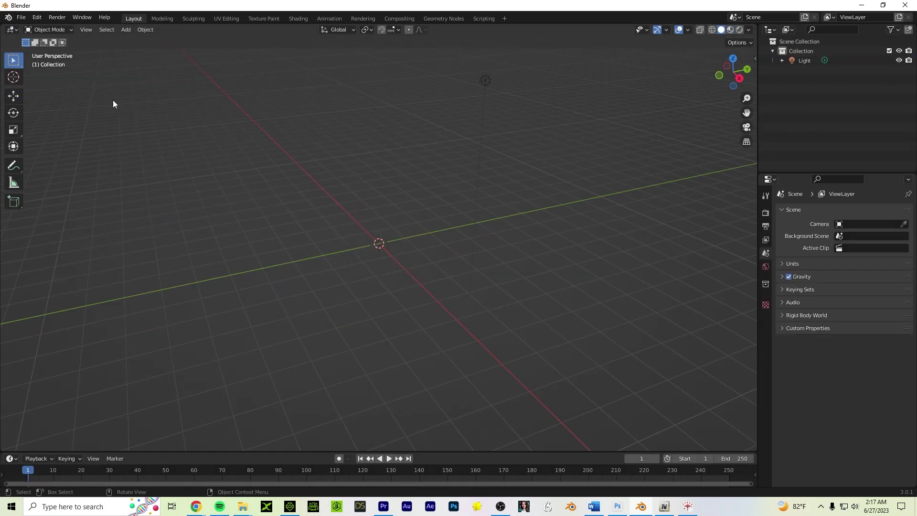
Import the subtitan XML from Desktop > GTA Temp For Video with the CodeWalker XML importer.
click(22, 18)
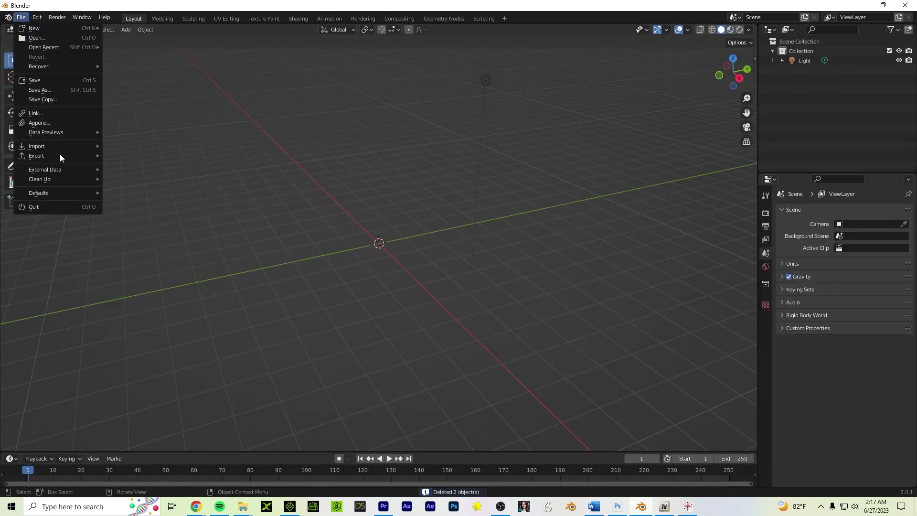
mouse_move(61, 145)
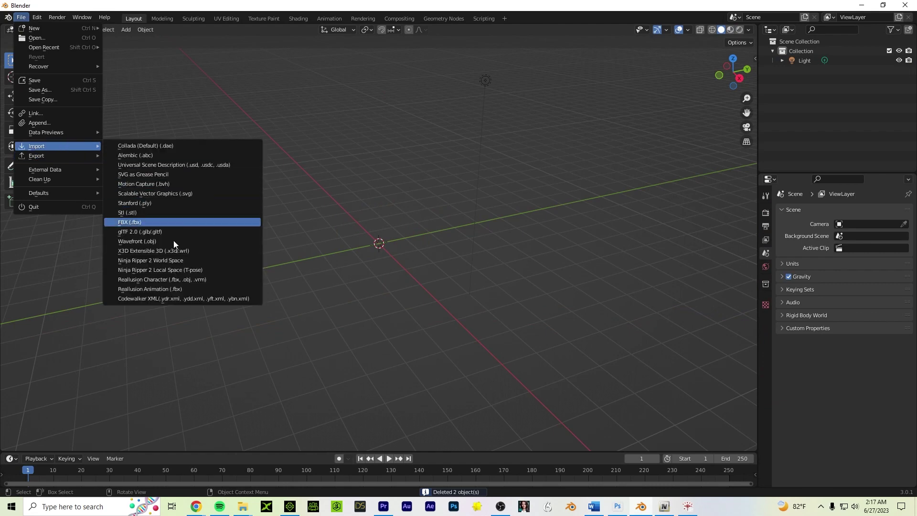
click(194, 296)
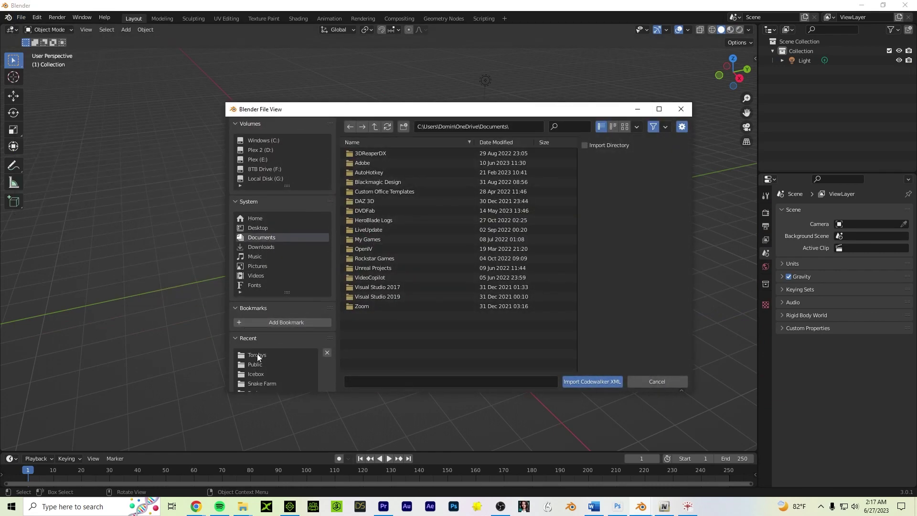
click(267, 227)
scroll(440, 271, down, 5)
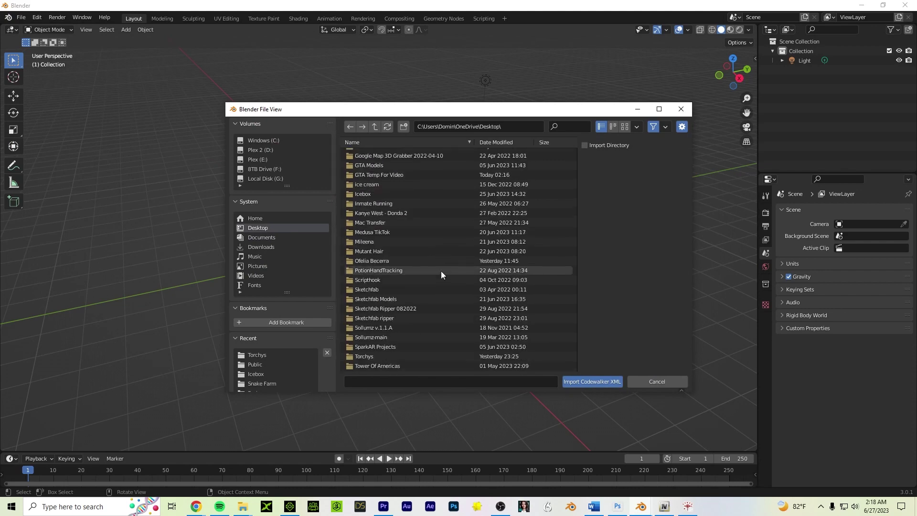
scroll(440, 271, up, 4)
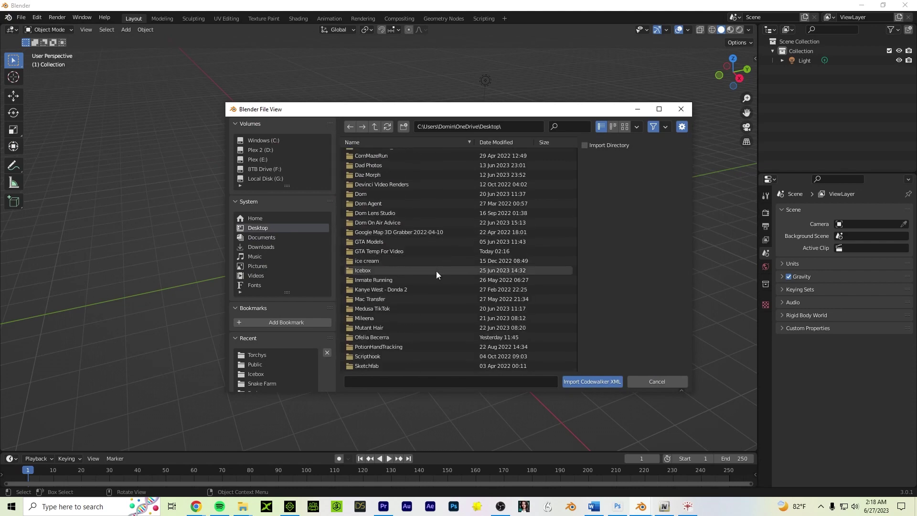
double_click(410, 250)
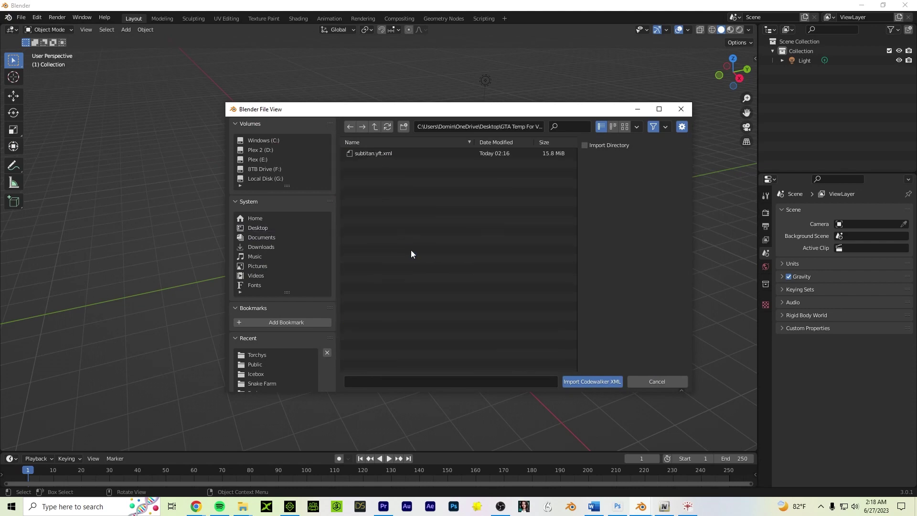
double_click(380, 153)
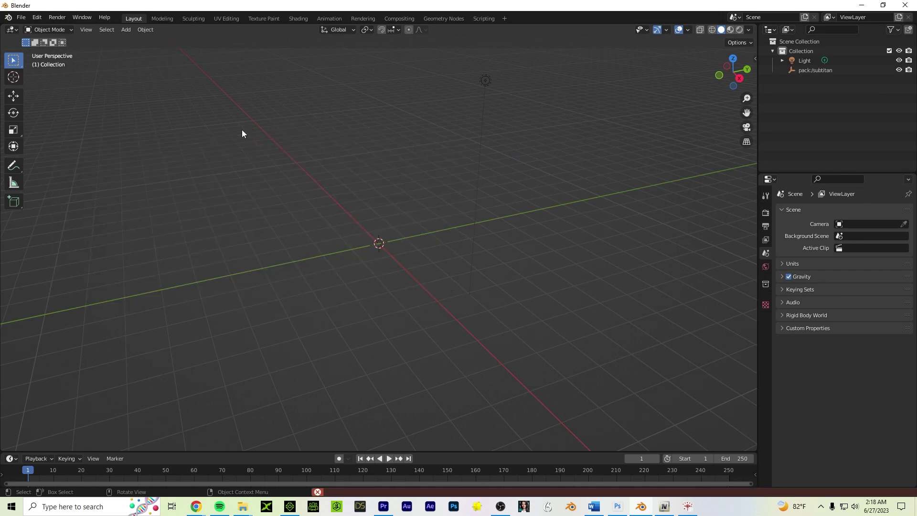
drag(730, 65, 435, 211)
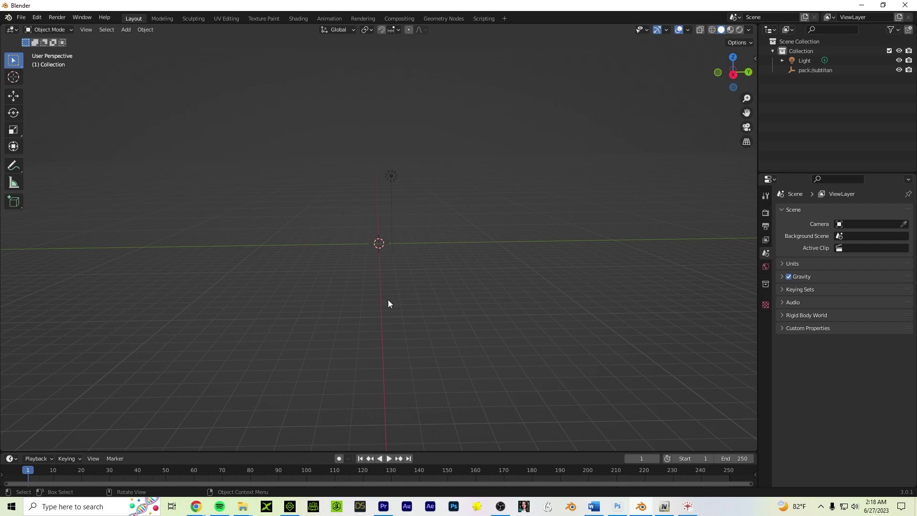
click(22, 18)
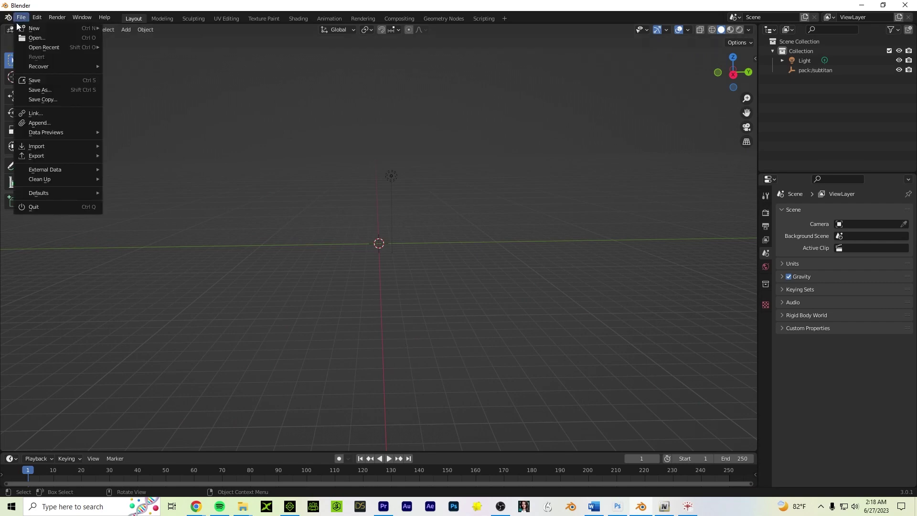
click(844, 71)
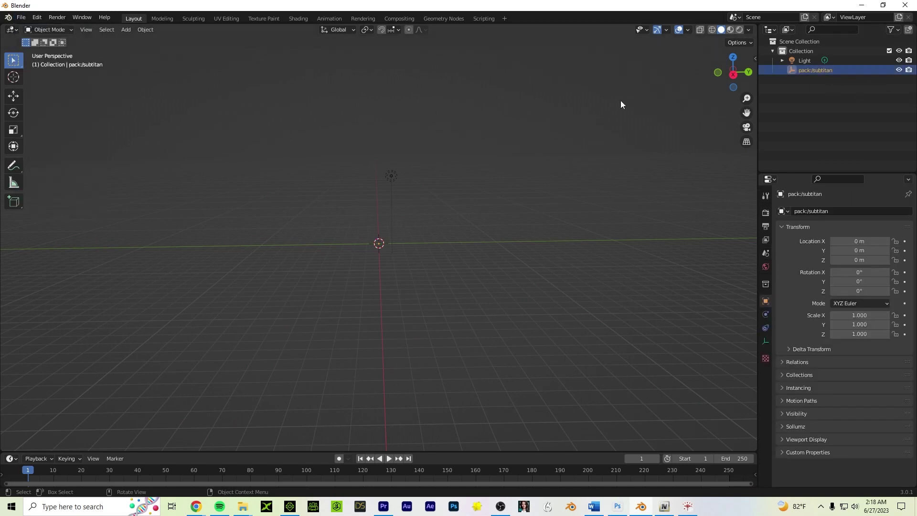
click(22, 17)
mouse_move(53, 157)
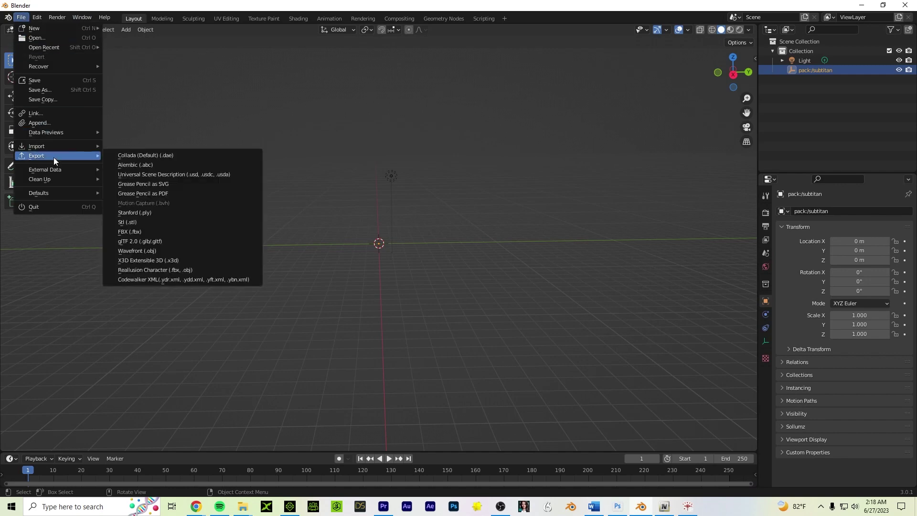
click(190, 232)
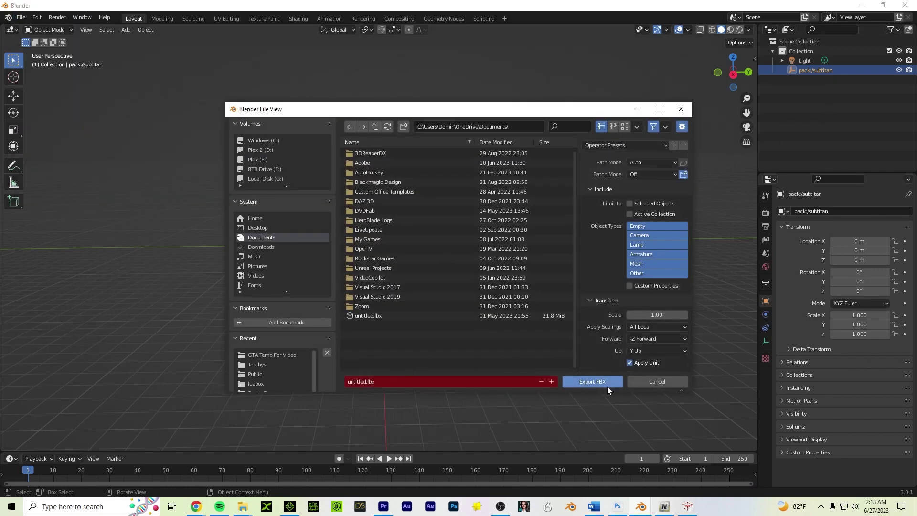
click(657, 380)
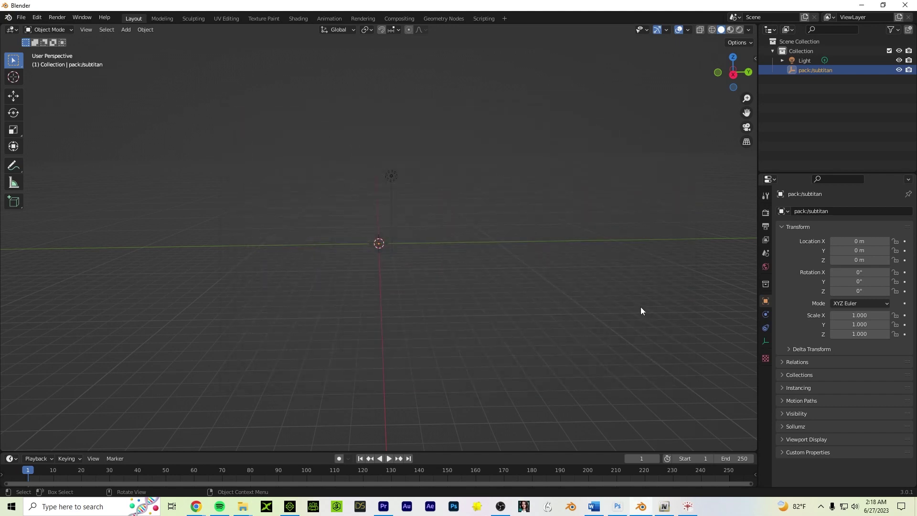